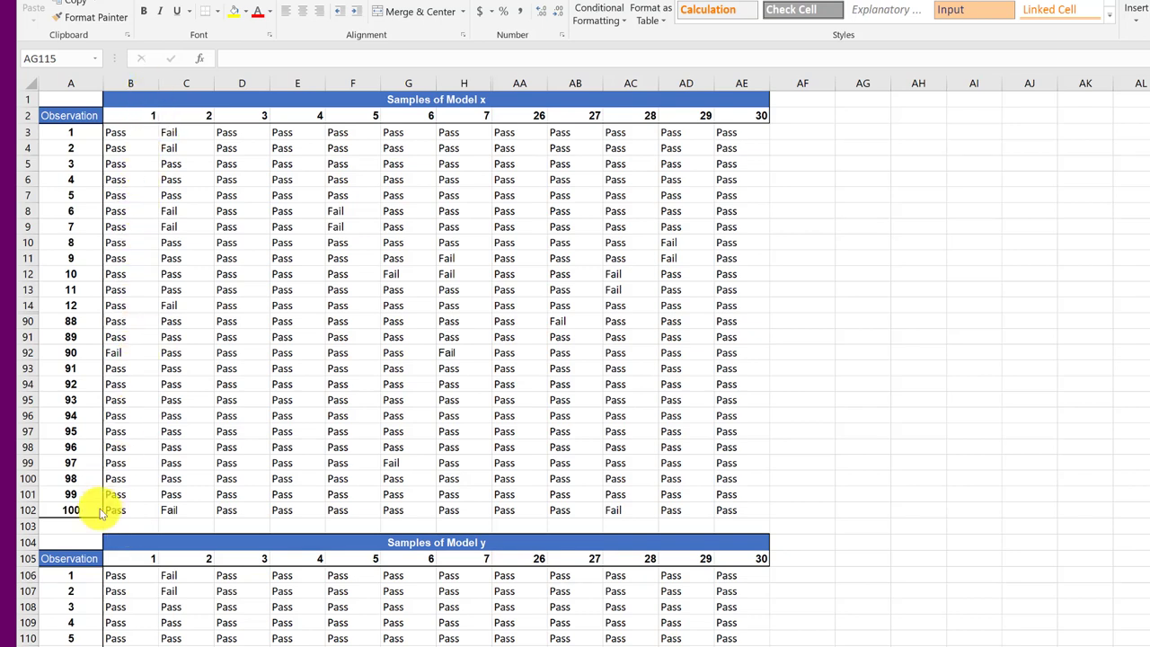
- Insert four blank rows at rows 103 to 106, between the Model x and Model y sample tables
click(25, 525)
drag(30, 525, 24, 573)
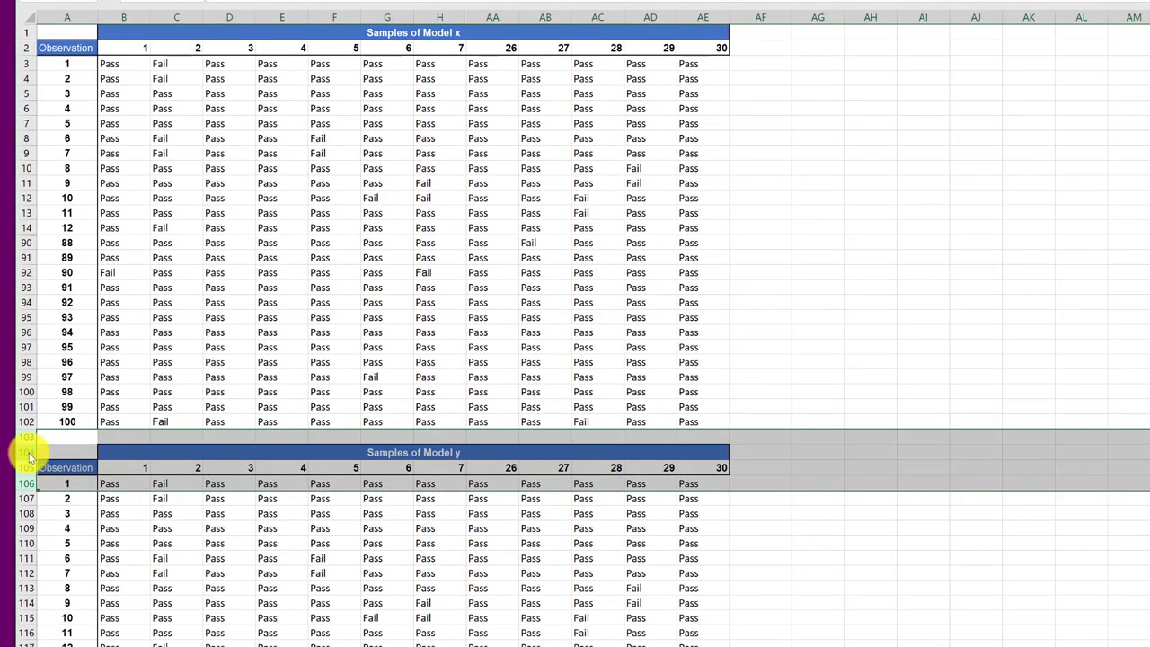
right_click(24, 452)
click(85, 563)
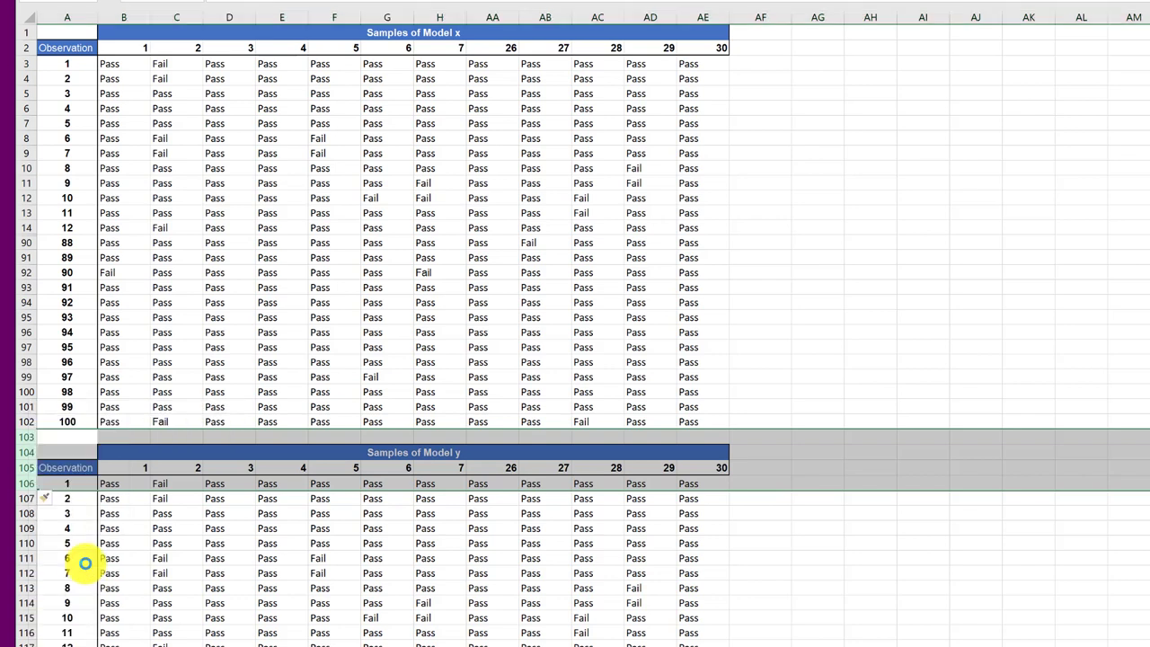
click(156, 462)
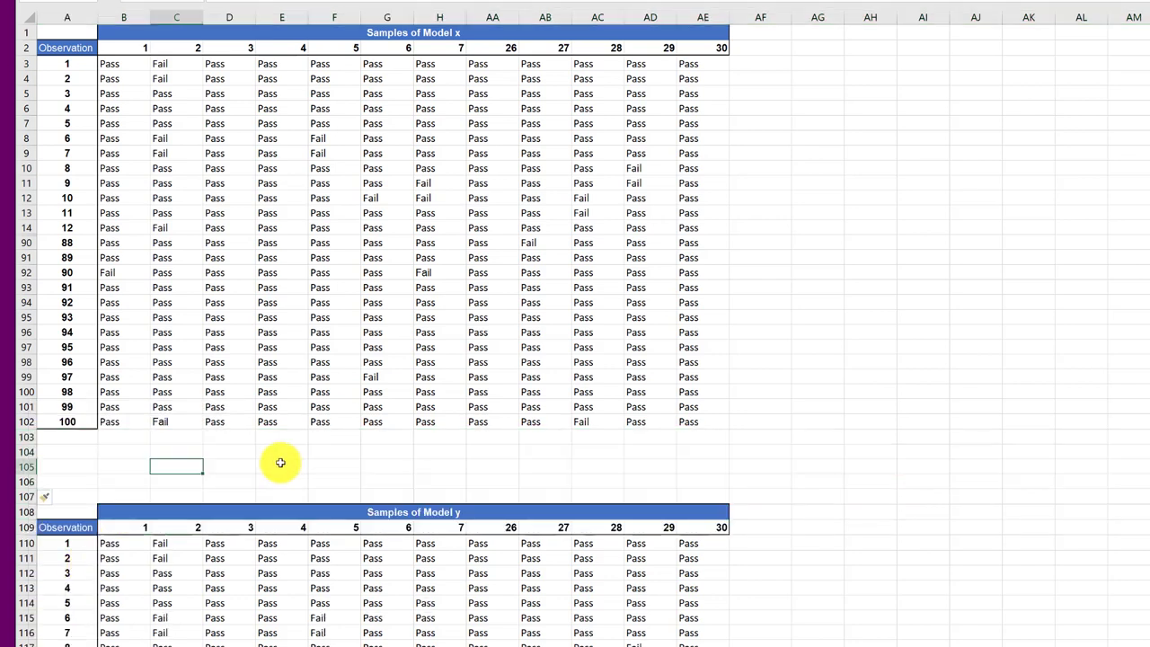
- Enter the row labels Counts, Fails and % Fails in cells A104 to A106 below the Model x table
click(73, 451)
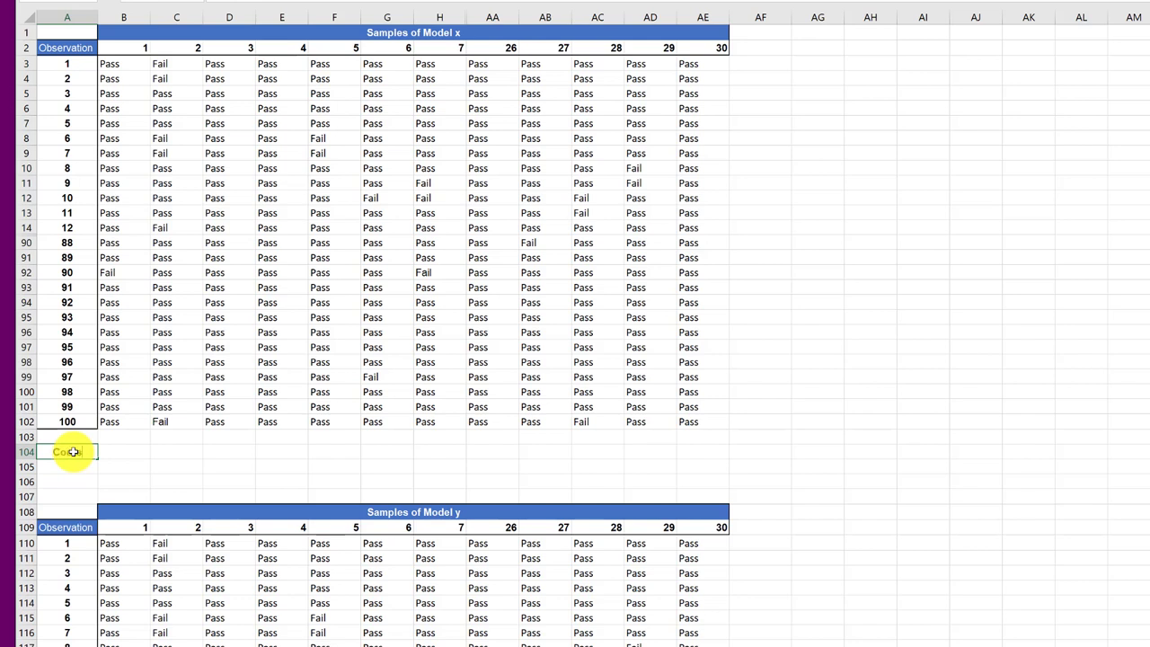
text(Counts)
key(Return)
text(Fails)
key(Return)
text(% Fails)
key(Return)
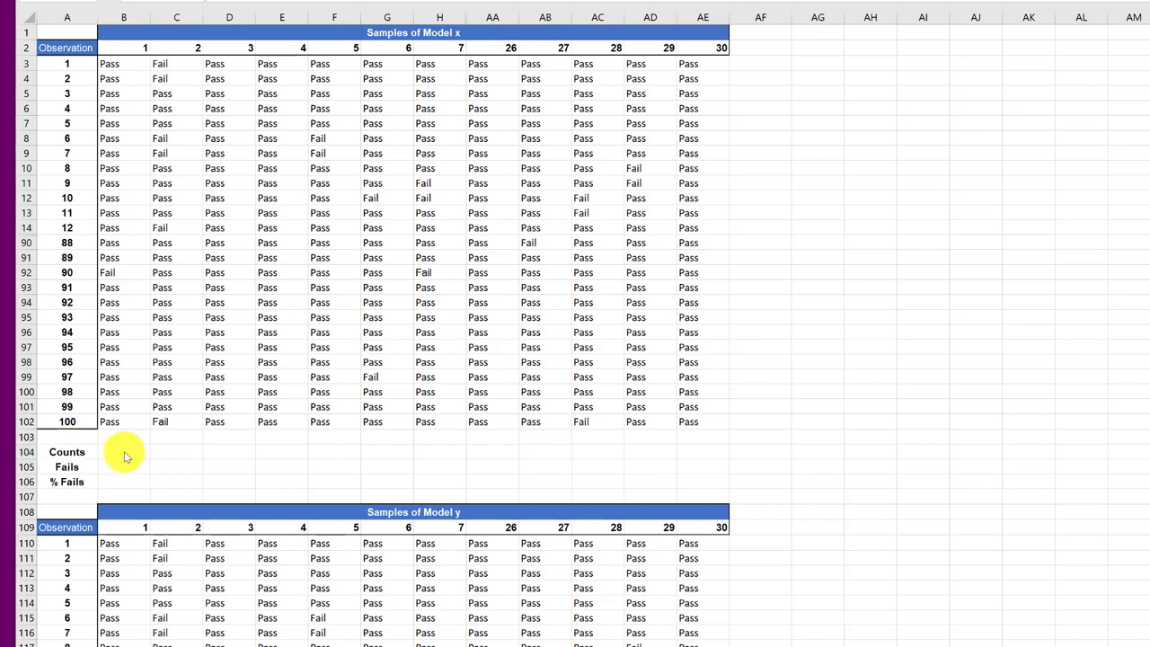
- Count the non-empty observations of Model x sample 1 in B104 with the formula =COUNTA(B3:B102)
click(125, 451)
text(=c)
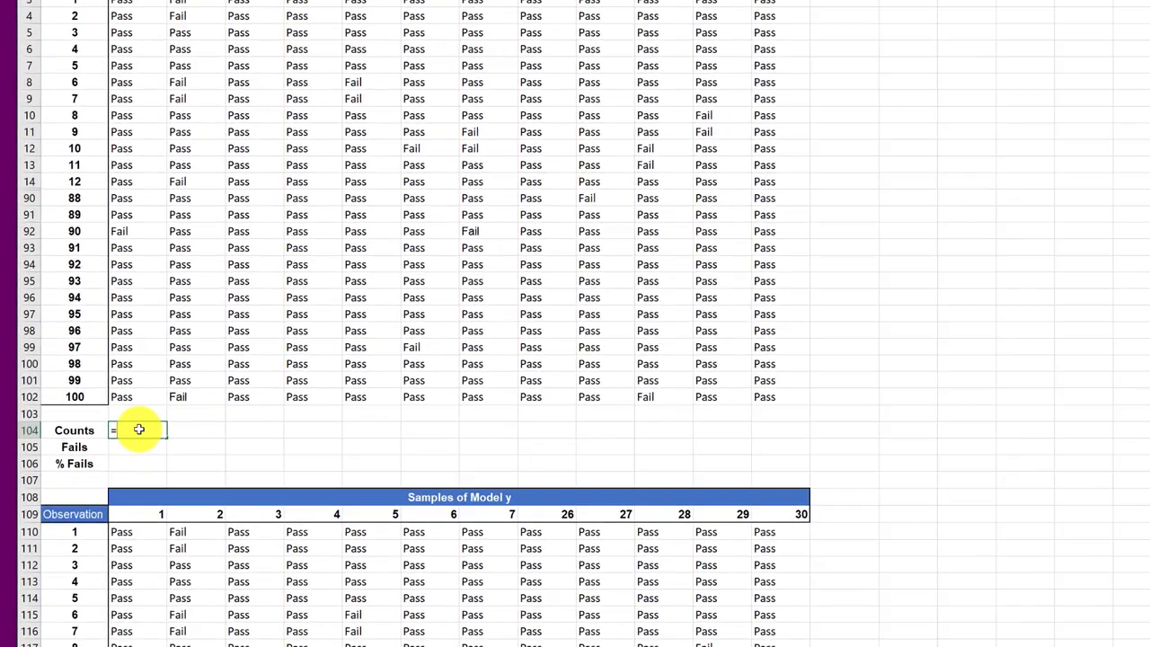
text(ou)
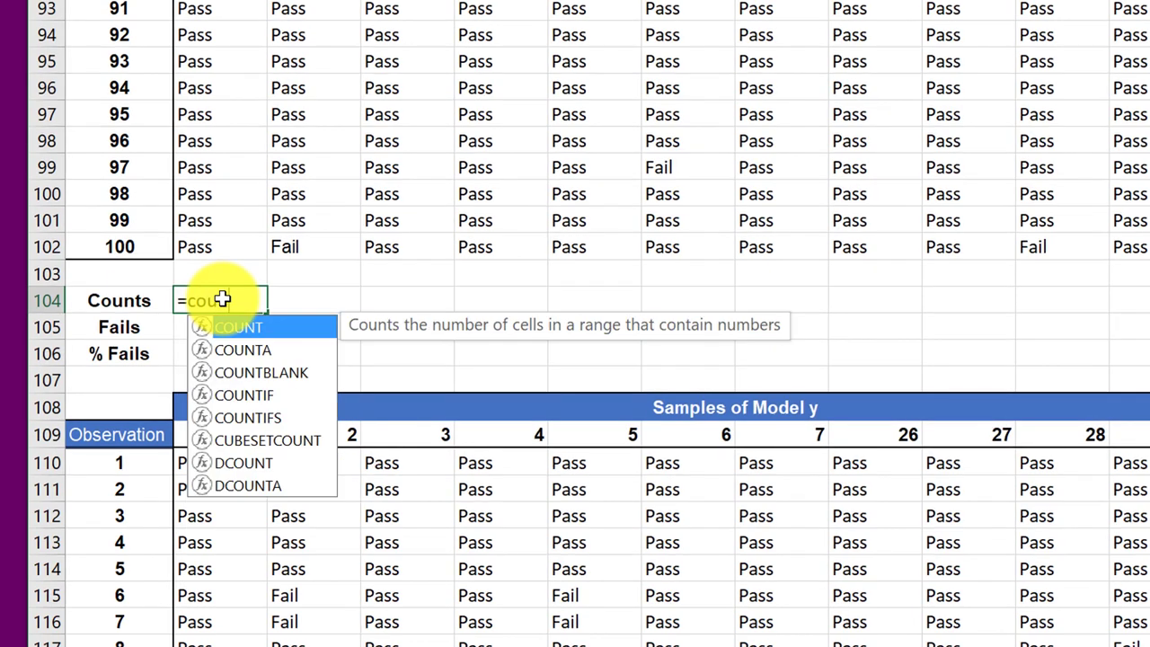
text(n)
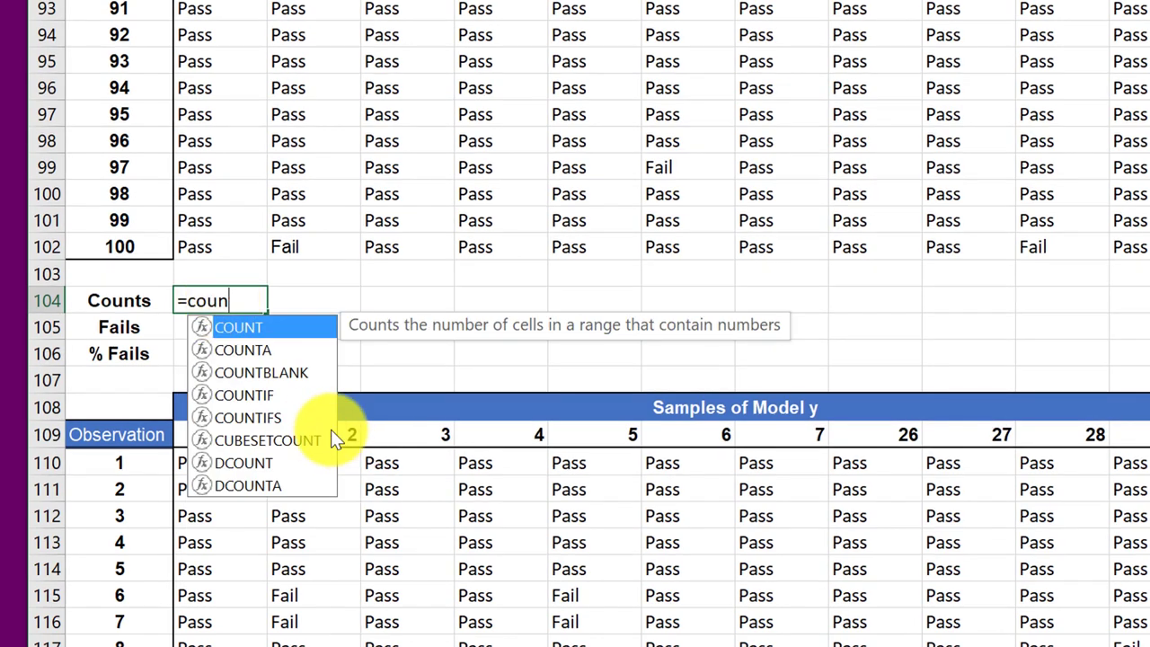
click(241, 347)
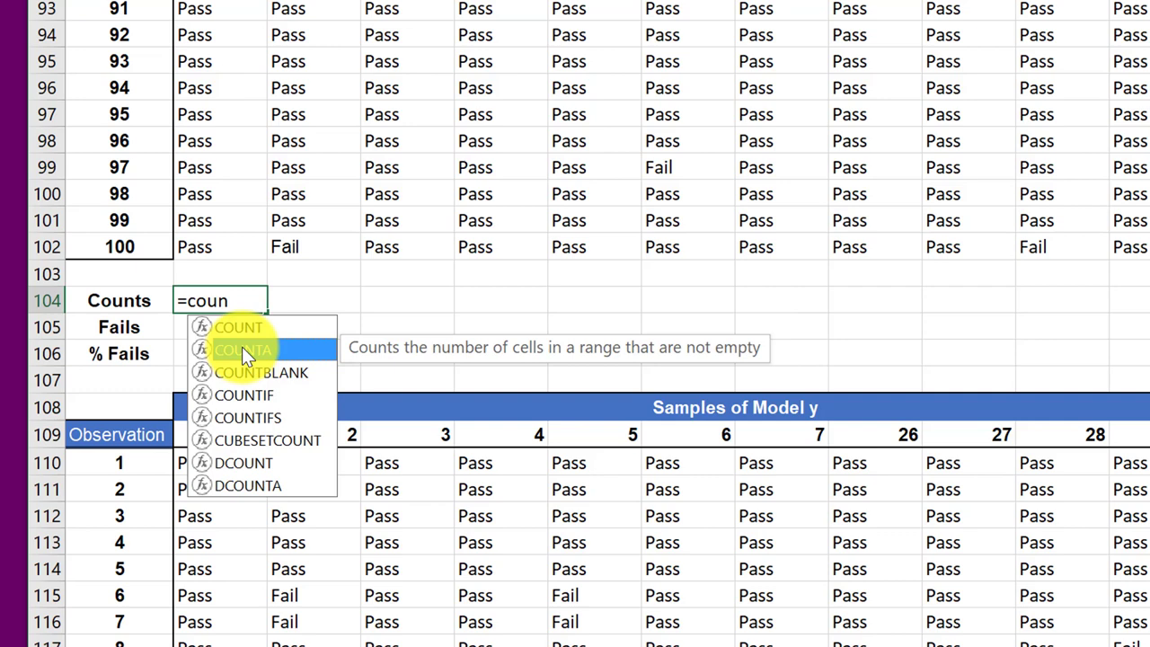
double_click(242, 347)
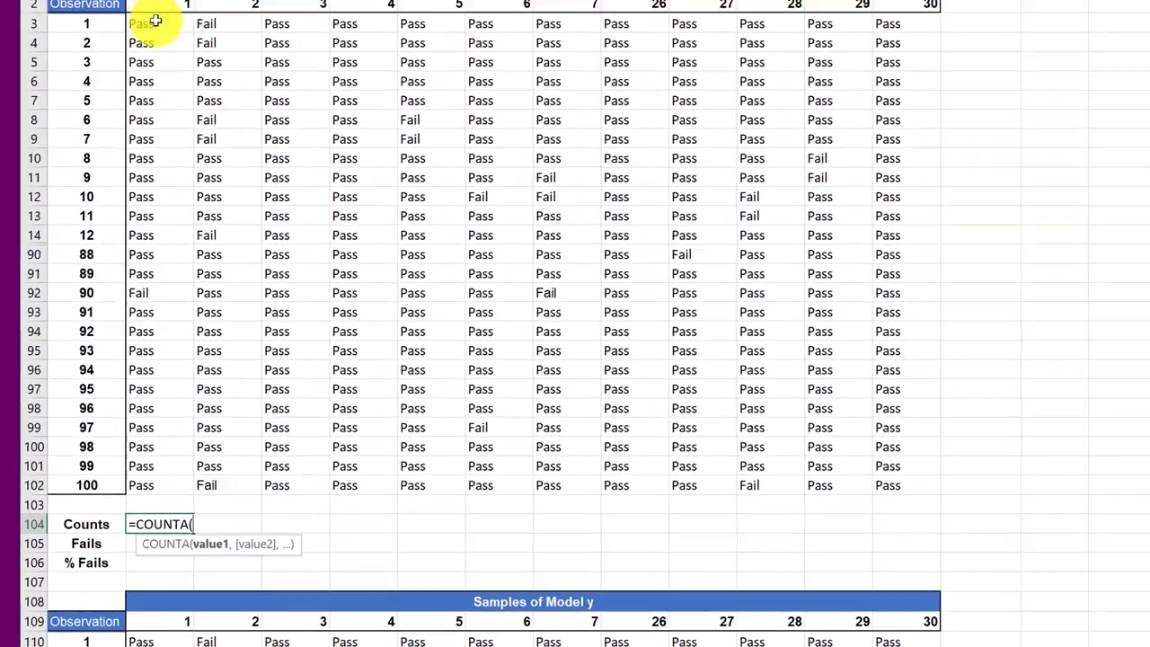
drag(214, 0, 216, 0)
drag(150, 168, 148, 513)
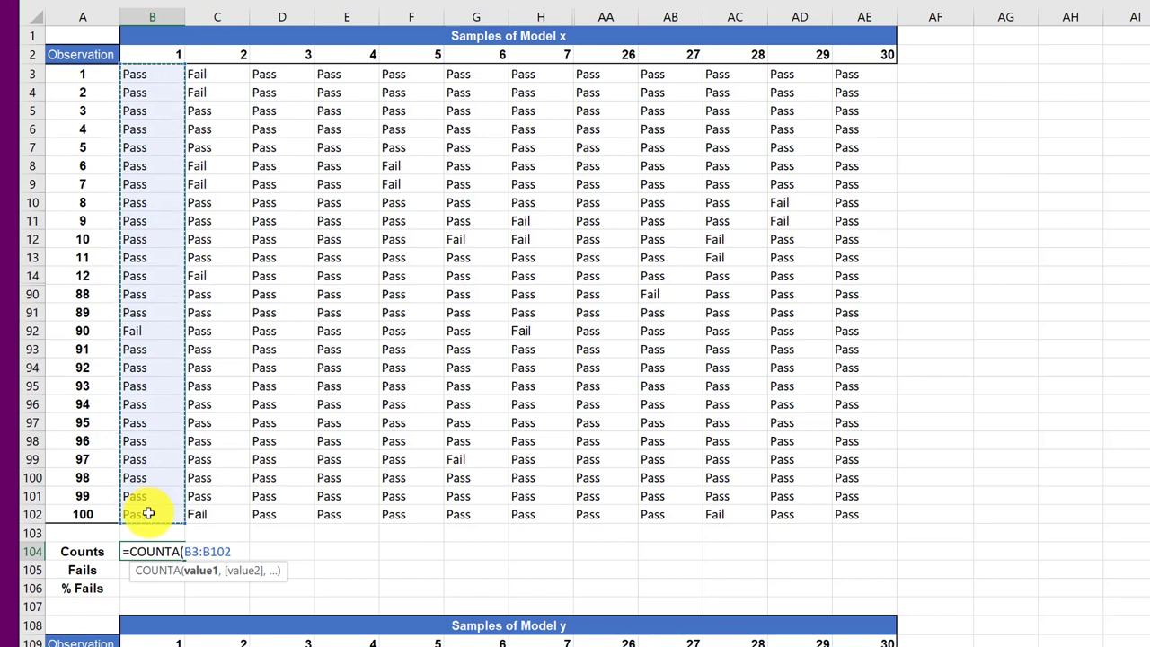
text())
key(Return)
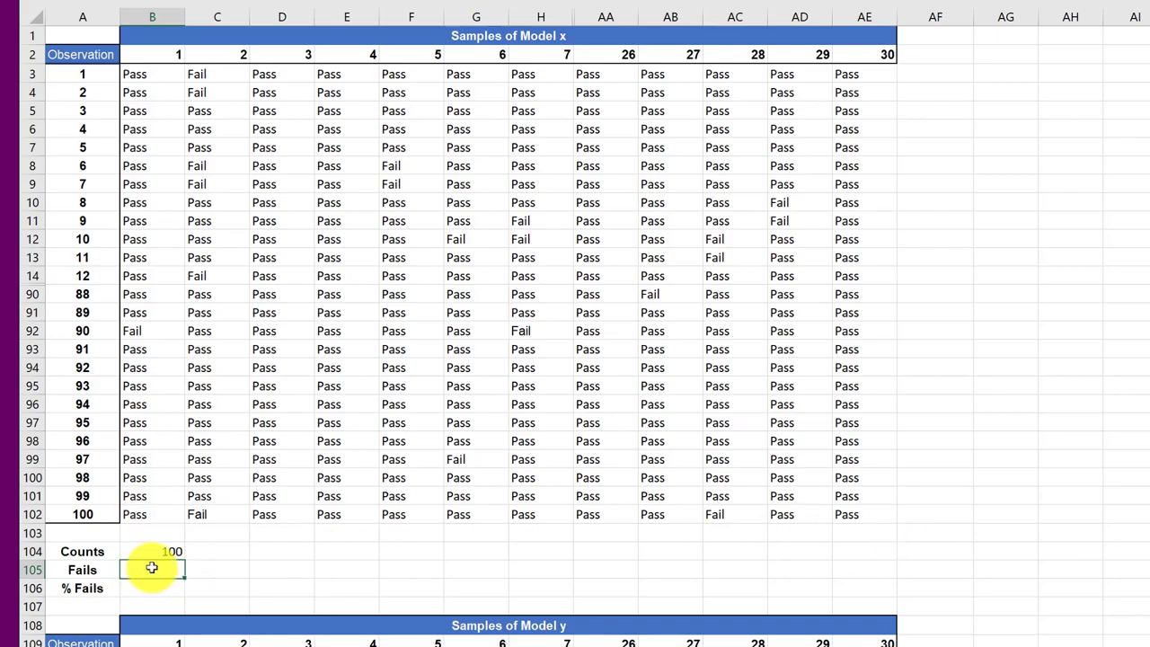
- Count the failed observations of Model x sample 1 in B105 with the formula =COUNTIF(B3:B102,"Fail")
text(=)
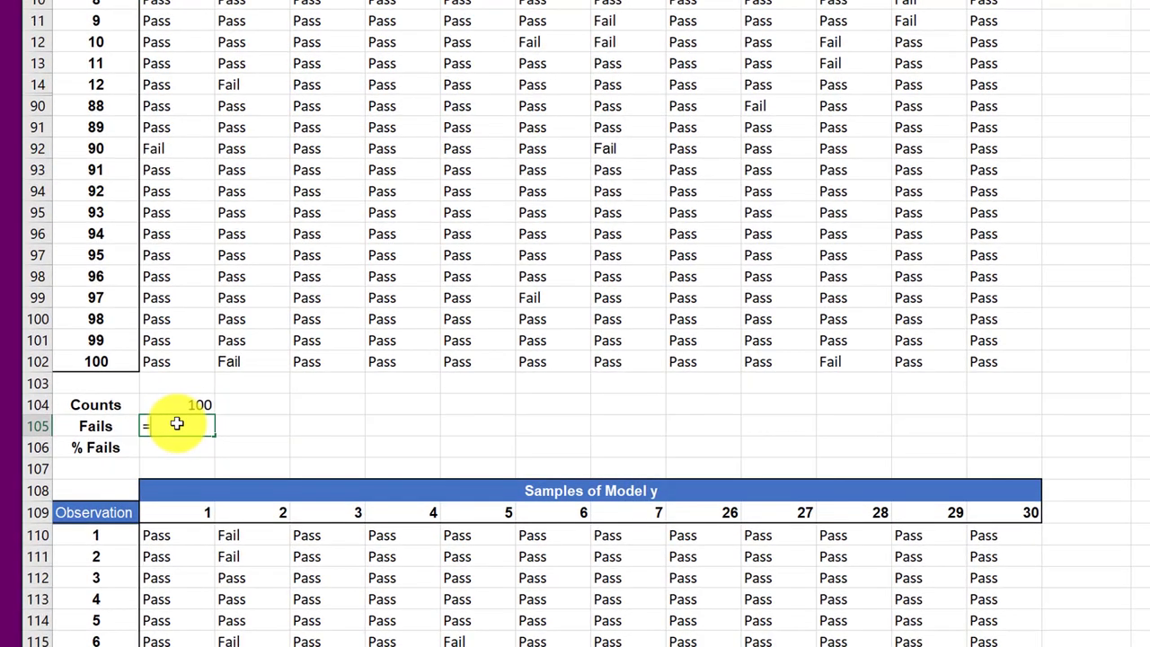
text(coun)
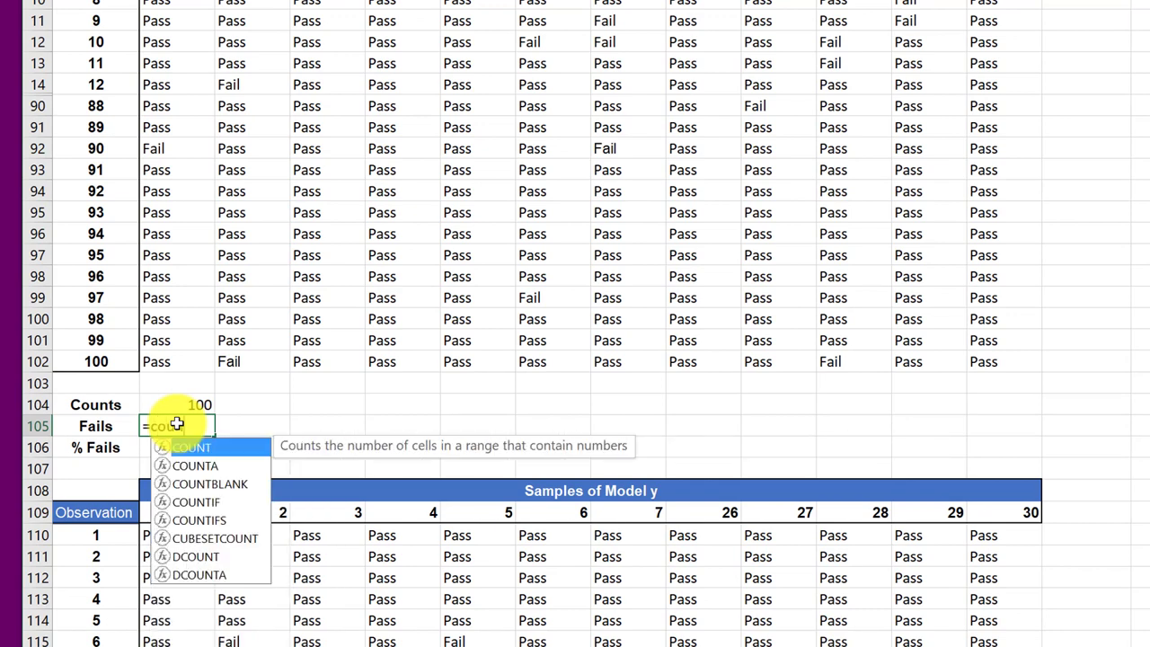
double_click(196, 503)
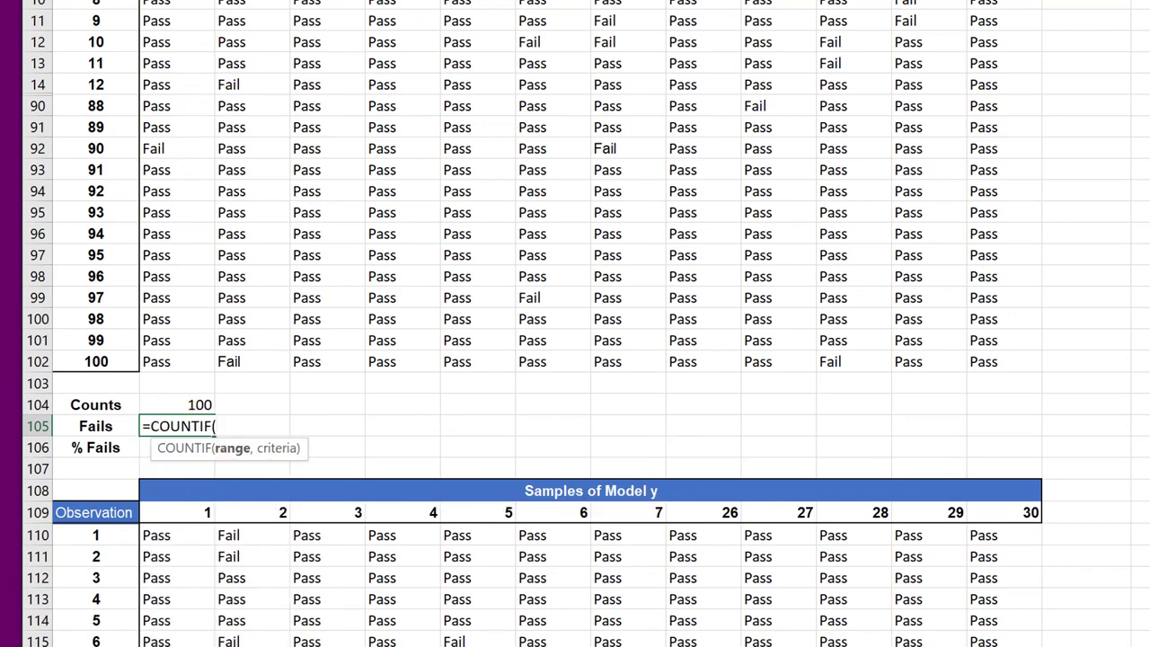
drag(176, 7, 173, 355)
text(,"Fails)
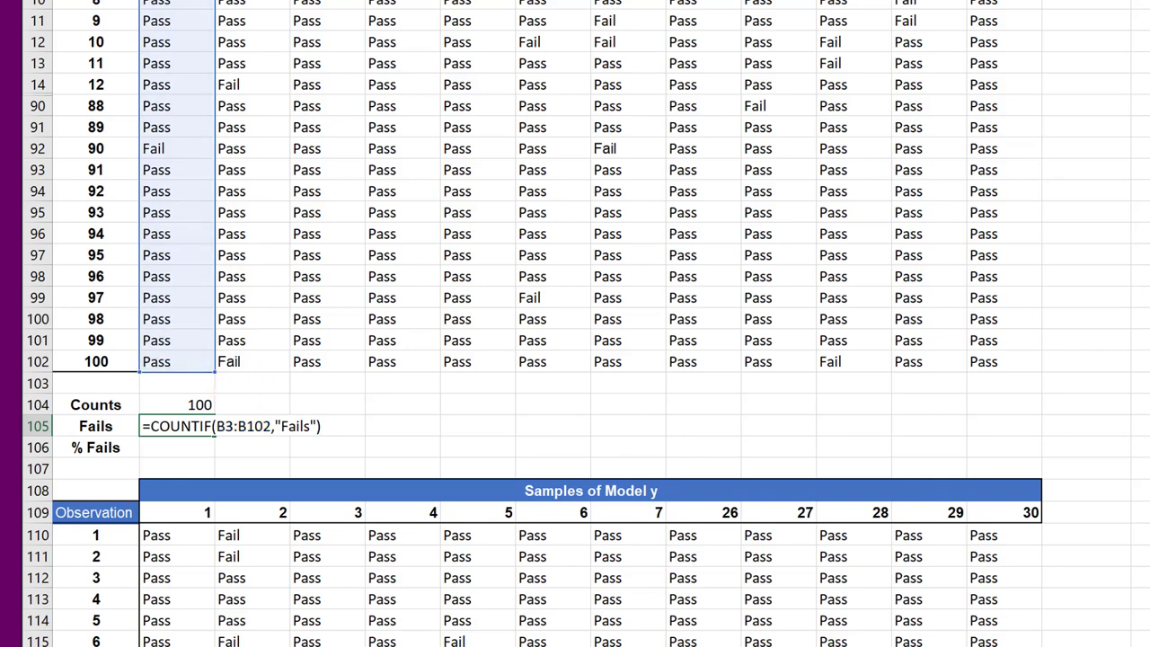
key(Left)
key(Left)
key(BackSpace)
key(Return)
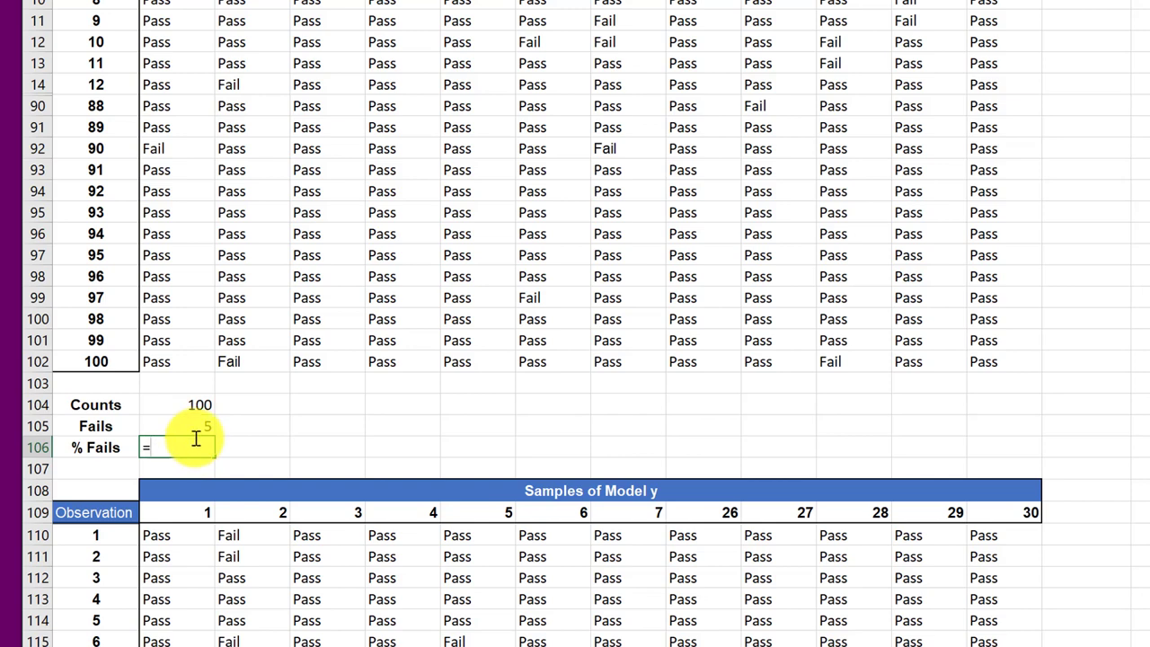
- Calculate the failure rate of Model x sample 1 in B106 with the formula =B105/B104
click(196, 428)
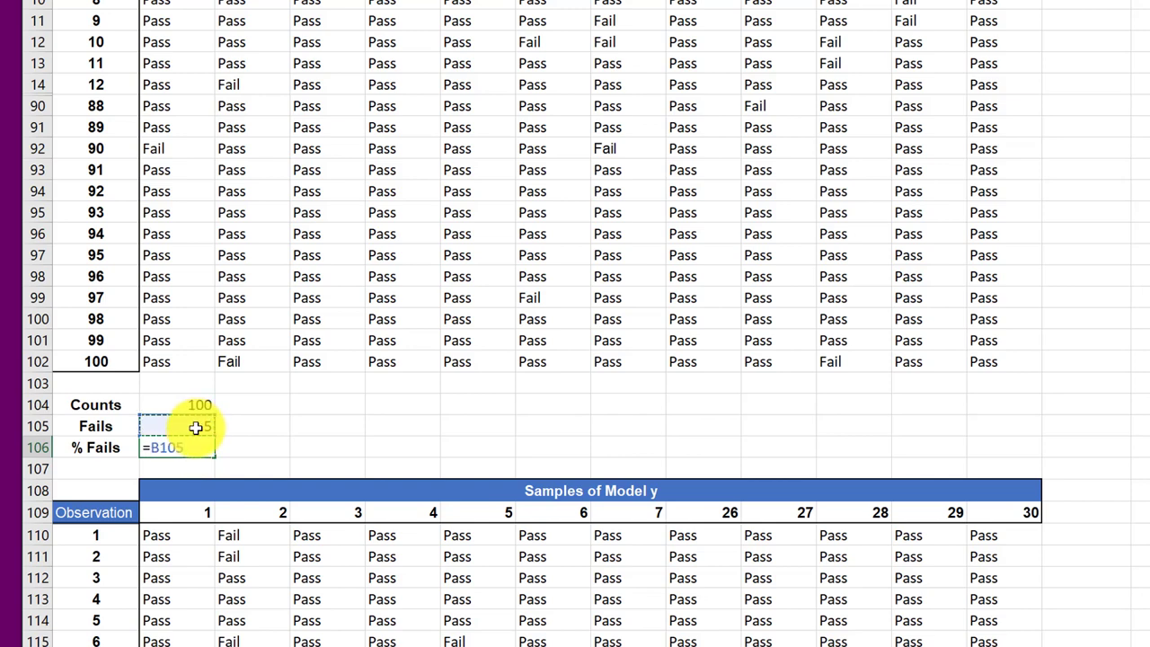
text(/)
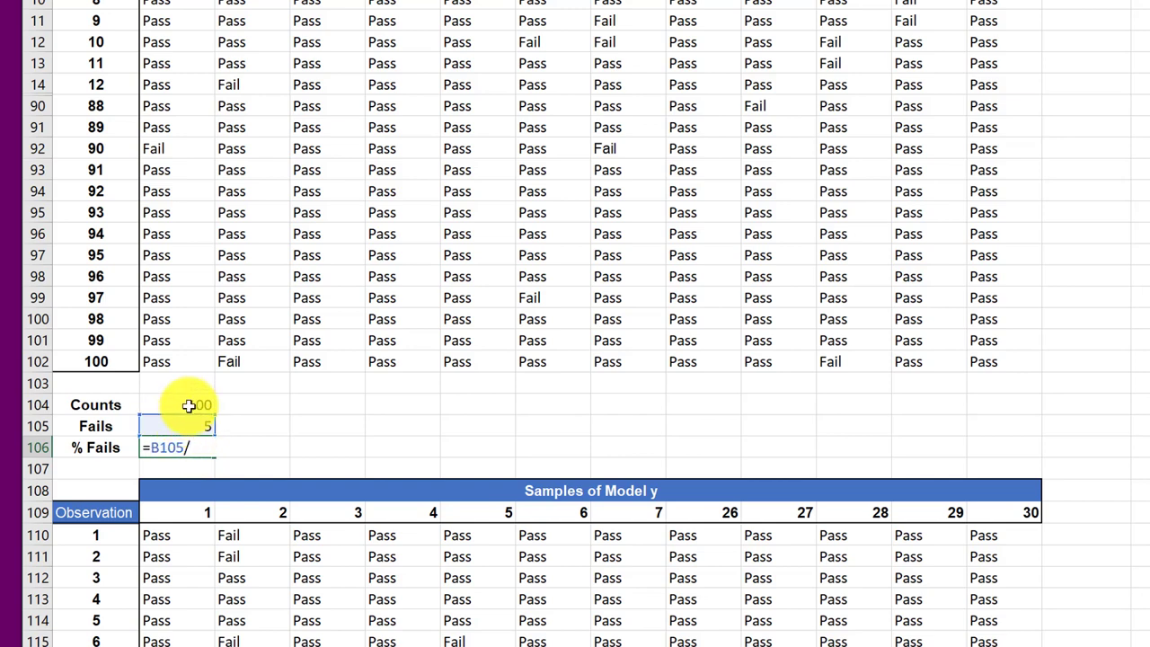
click(188, 406)
key(Return)
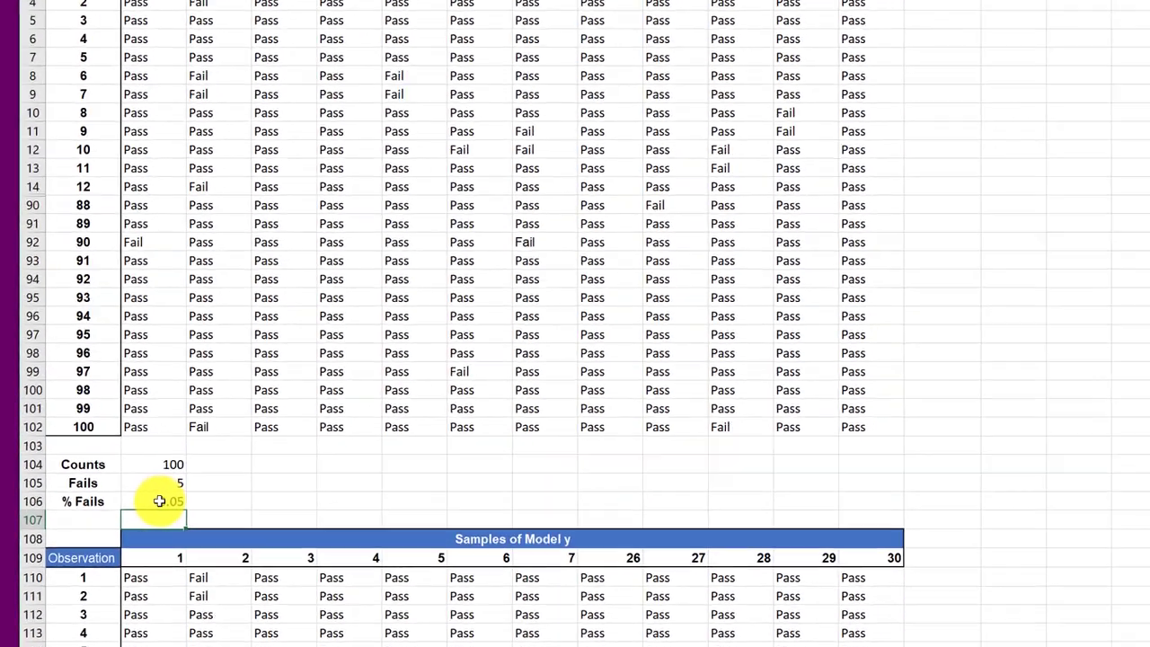
- Format the % Fails value in B106 as a percentage with two decimal places
click(160, 501)
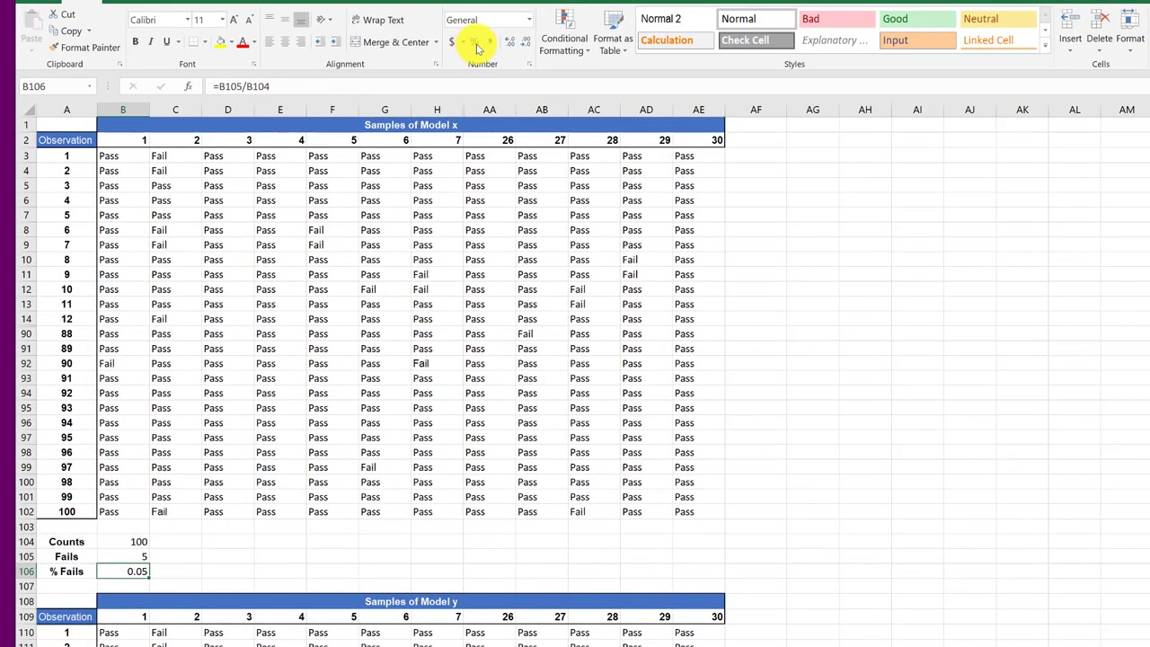
click(474, 41)
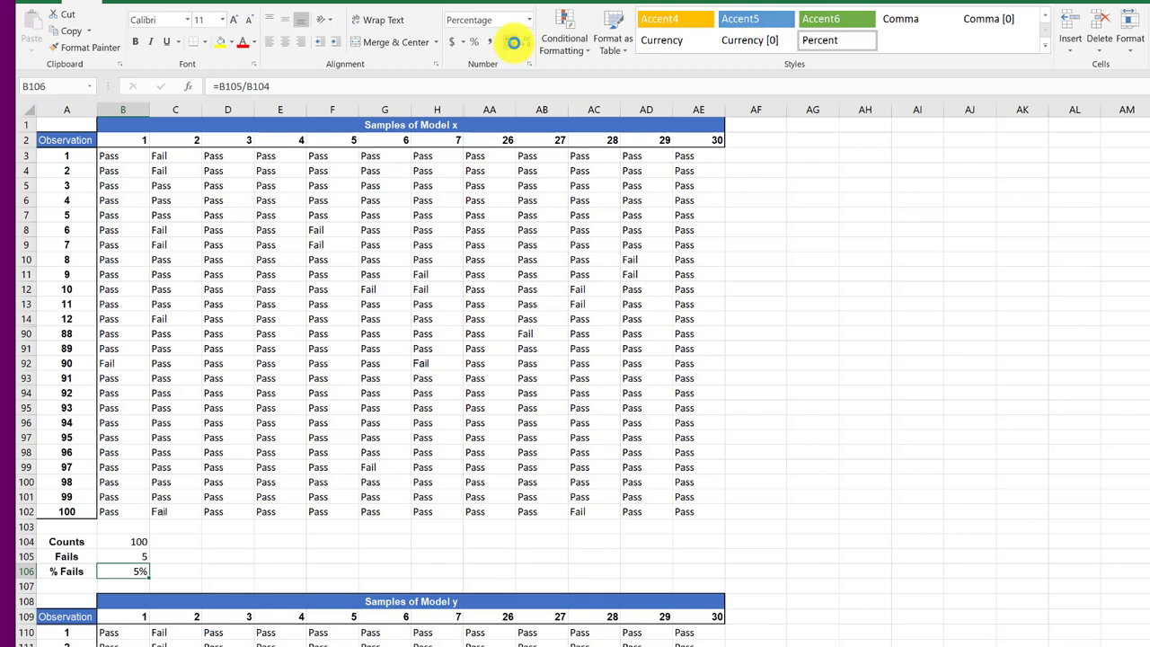
click(513, 43)
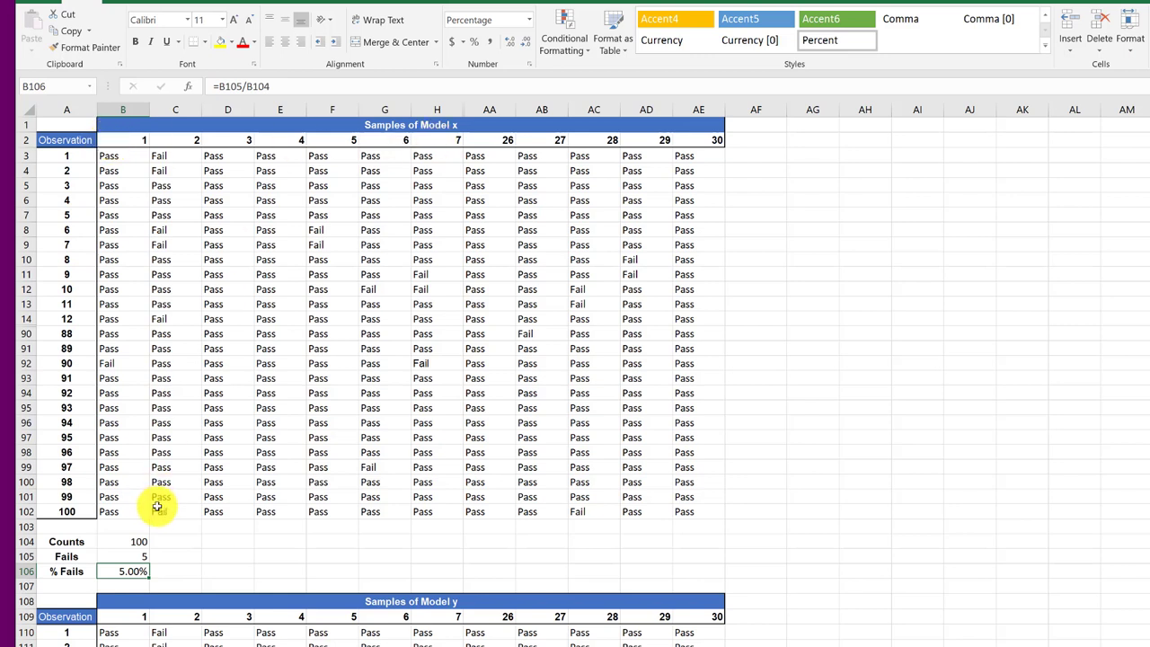
- Copy the three formulas in B104:B106 across all Model x samples through column AE
drag(123, 541, 128, 570)
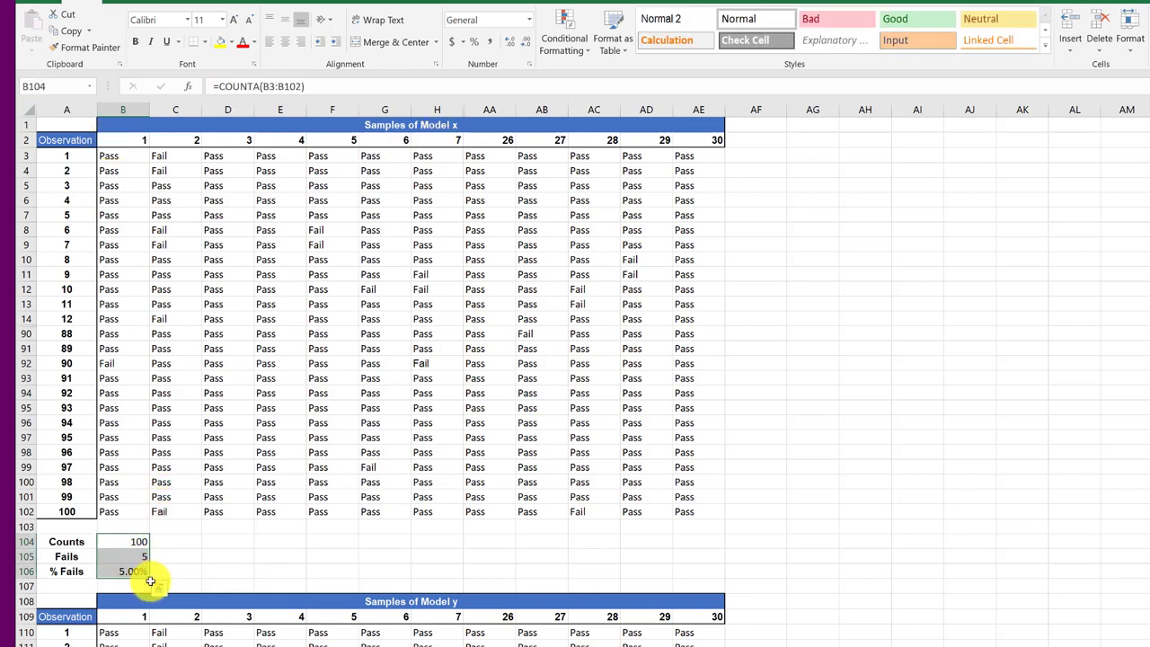
drag(342, 549, 719, 588)
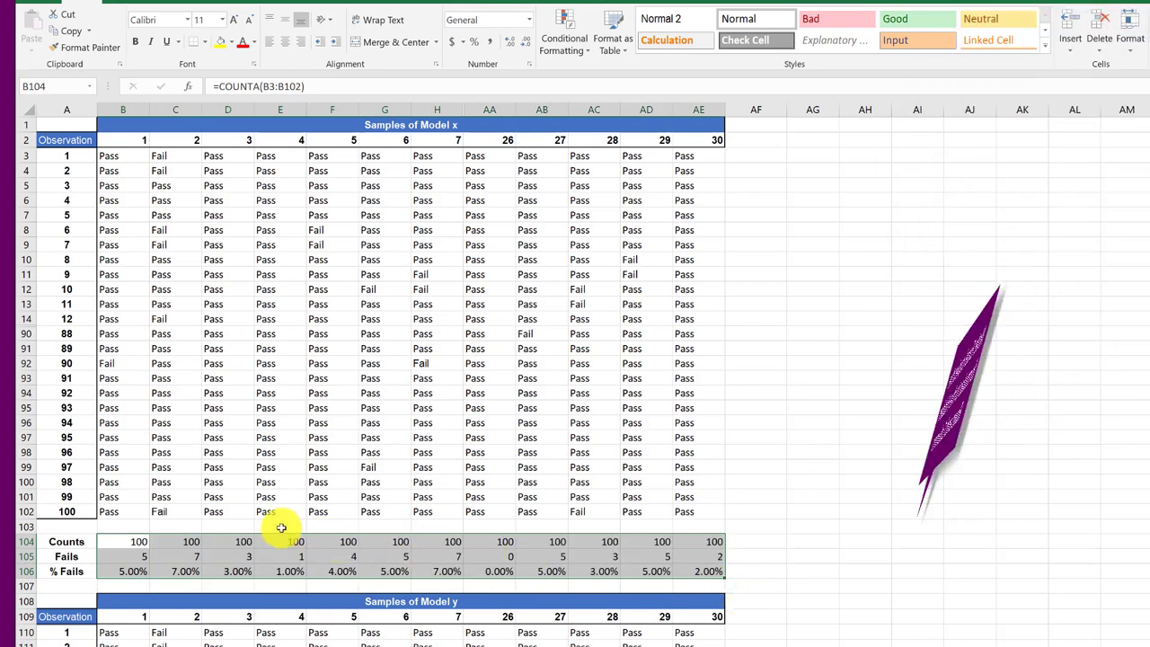
drag(123, 542, 710, 580)
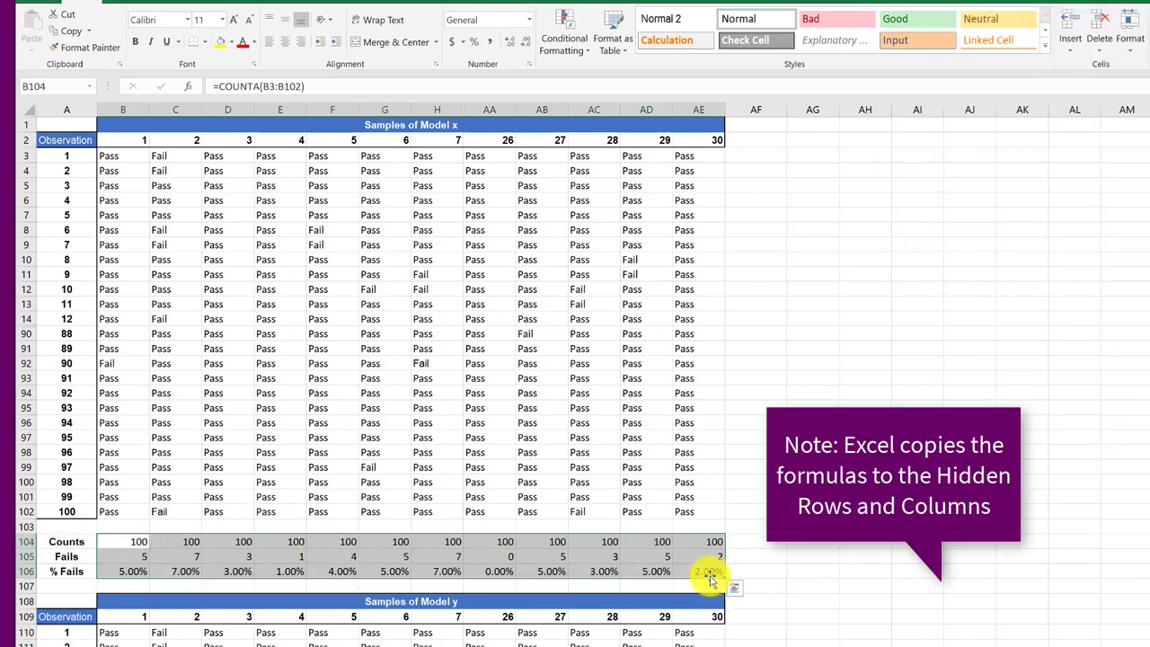
- Enter the heading "Total Mod x" in cell AF103, above the end of the Counts row
click(754, 523)
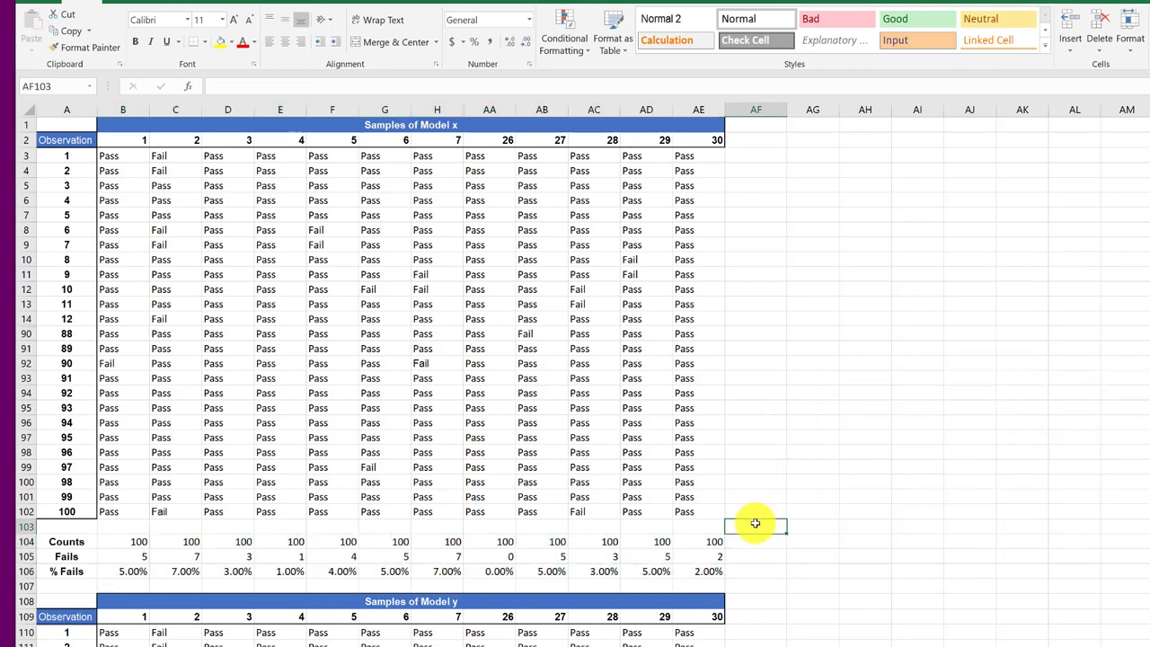
text(Total Mod)
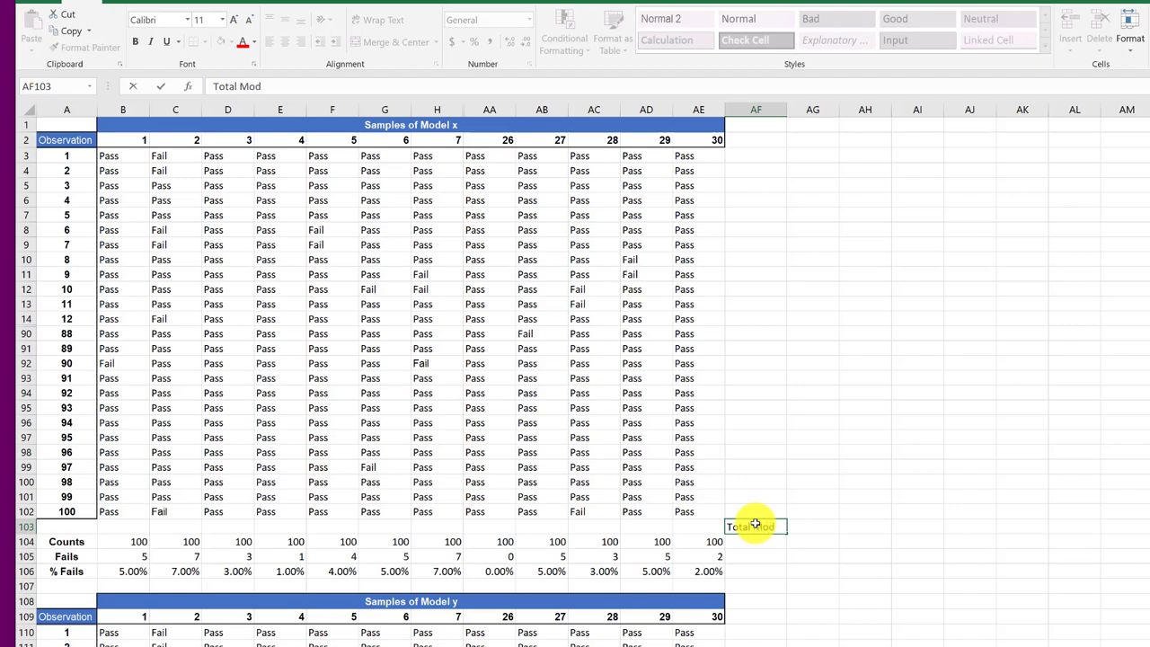
text( x)
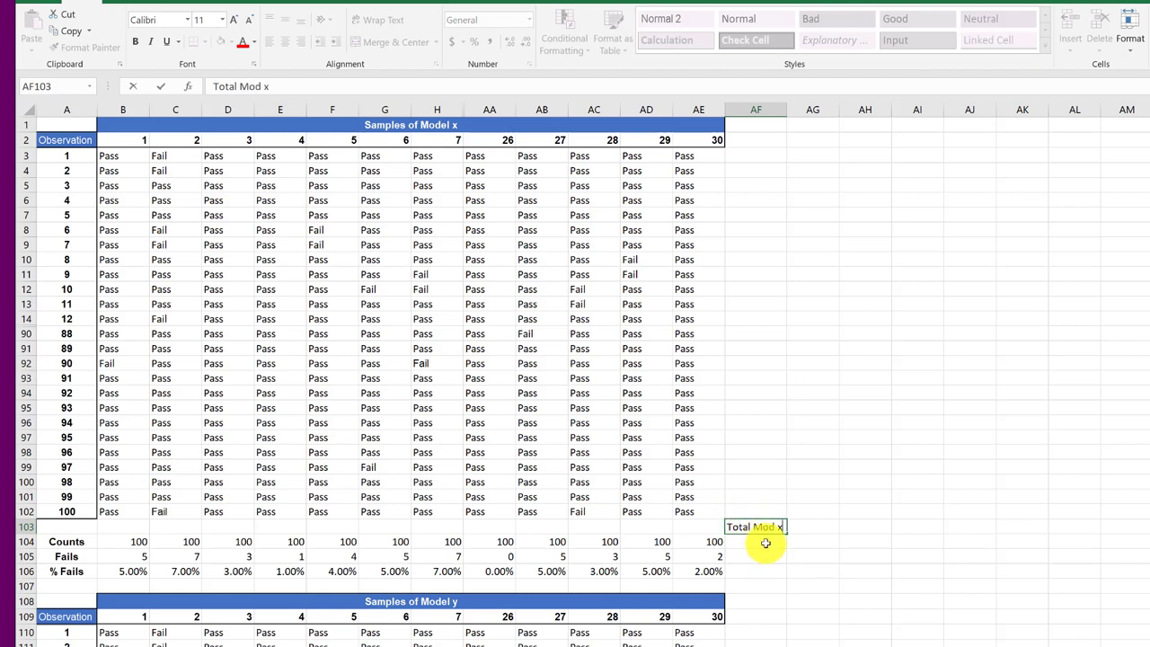
- Total the Counts row in AF104 with =SUM(B104:AE104) and fill the formula down to the Fails row in AF105
click(766, 543)
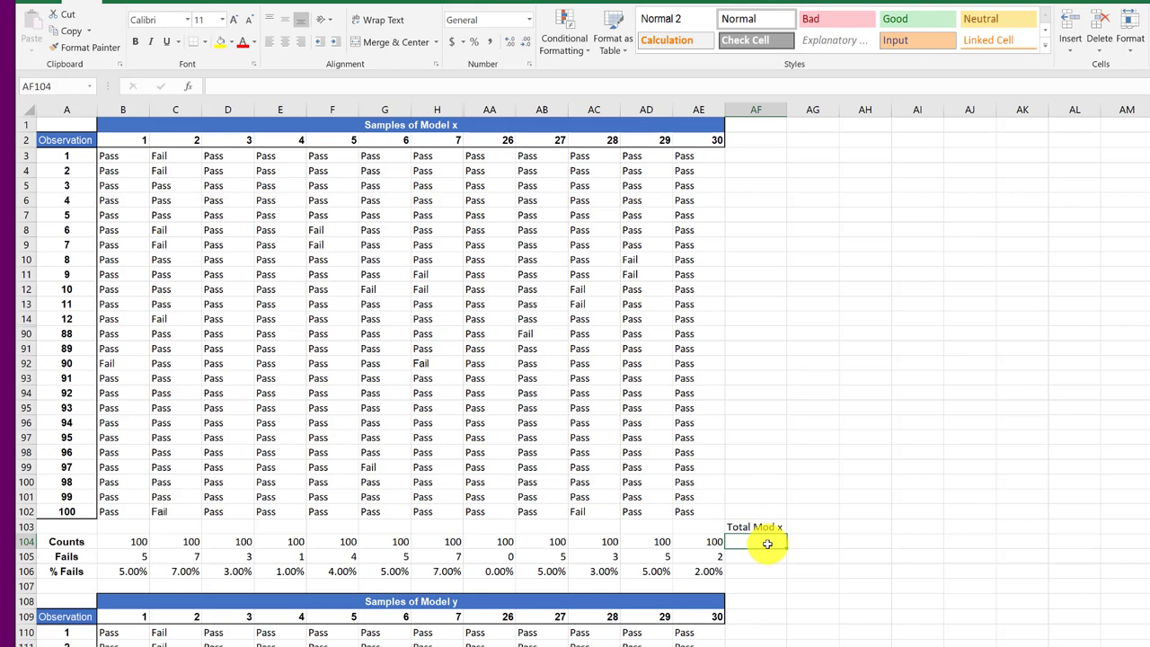
text(=sum)
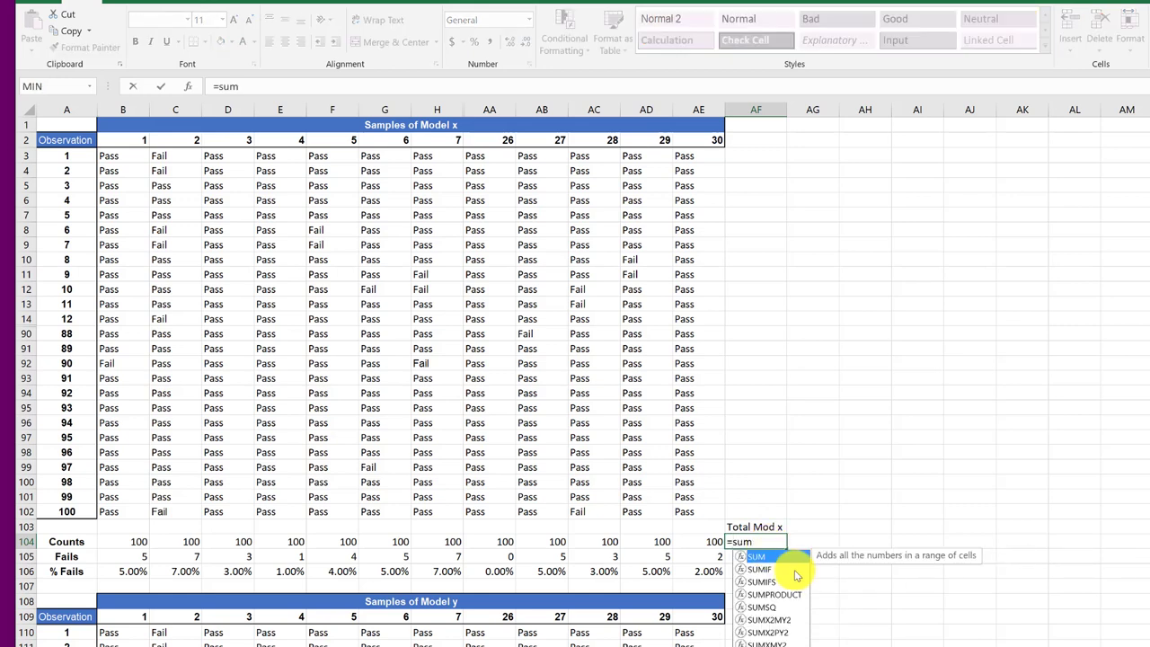
double_click(765, 558)
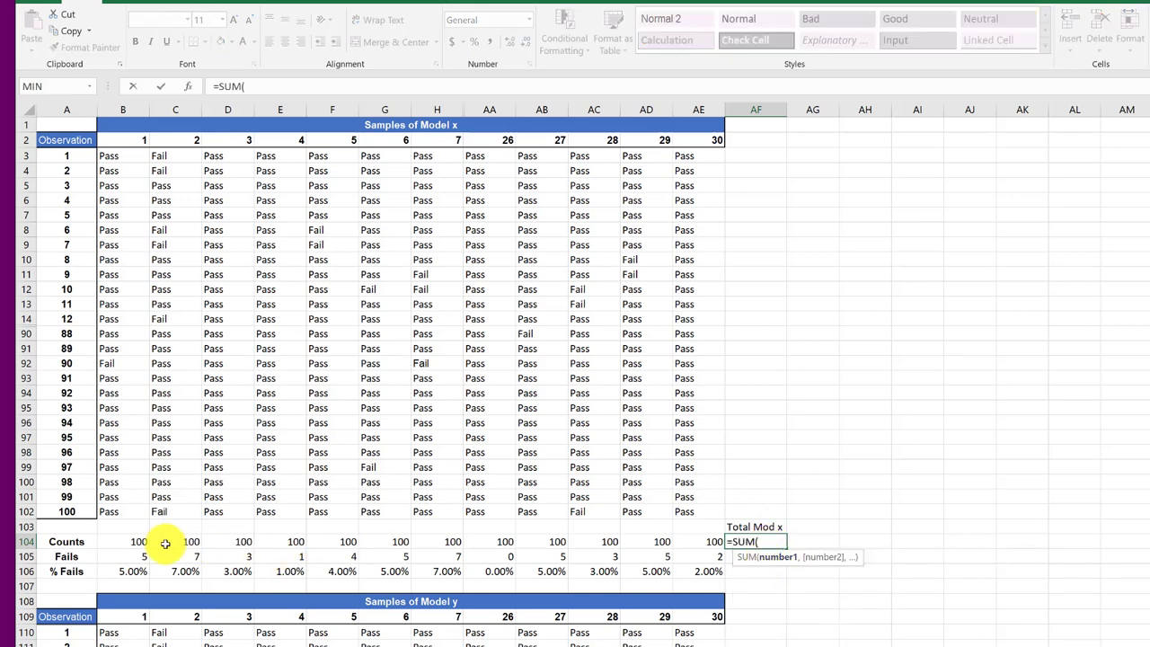
click(134, 543)
drag(514, 541, 696, 542)
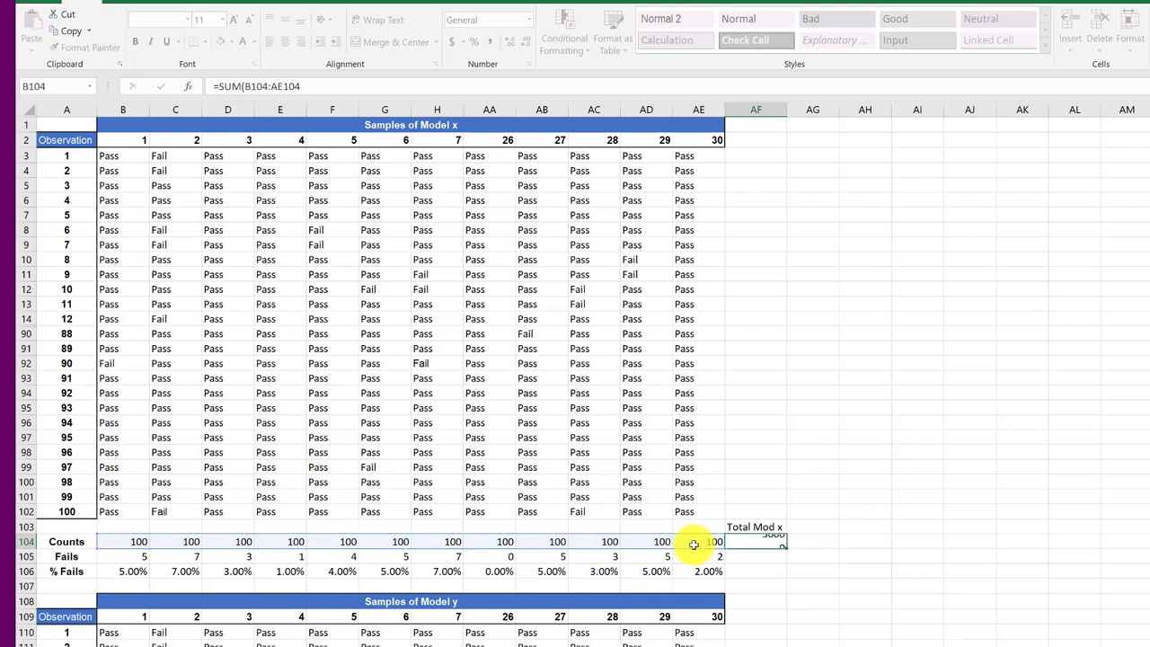
key(Return)
click(764, 543)
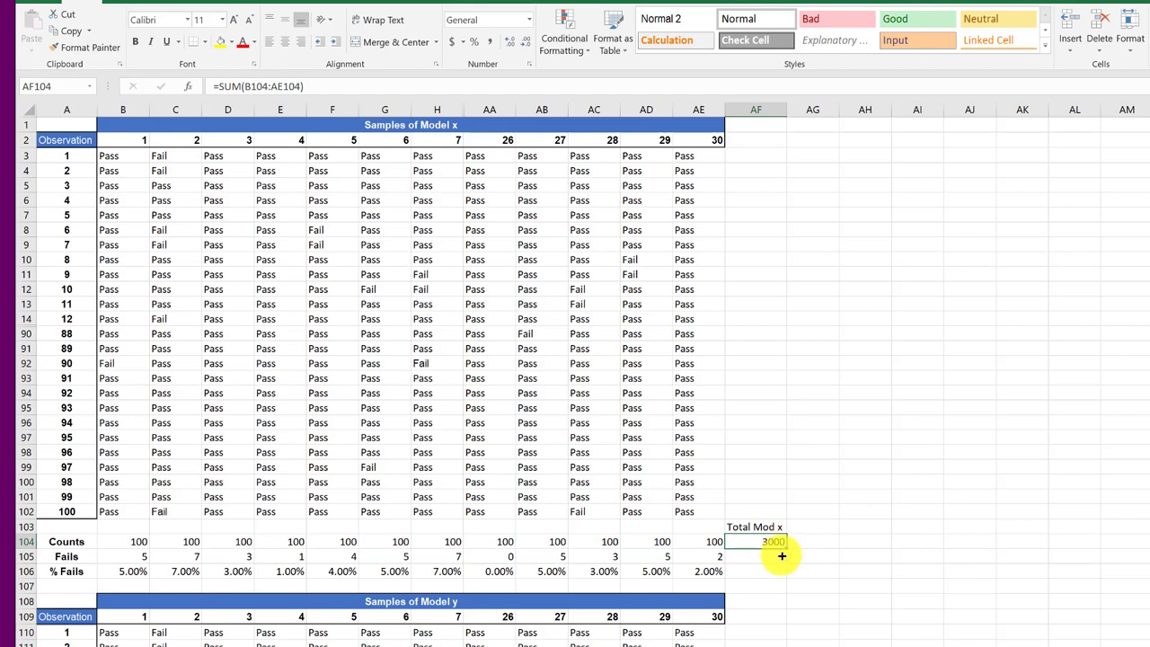
drag(778, 555, 781, 560)
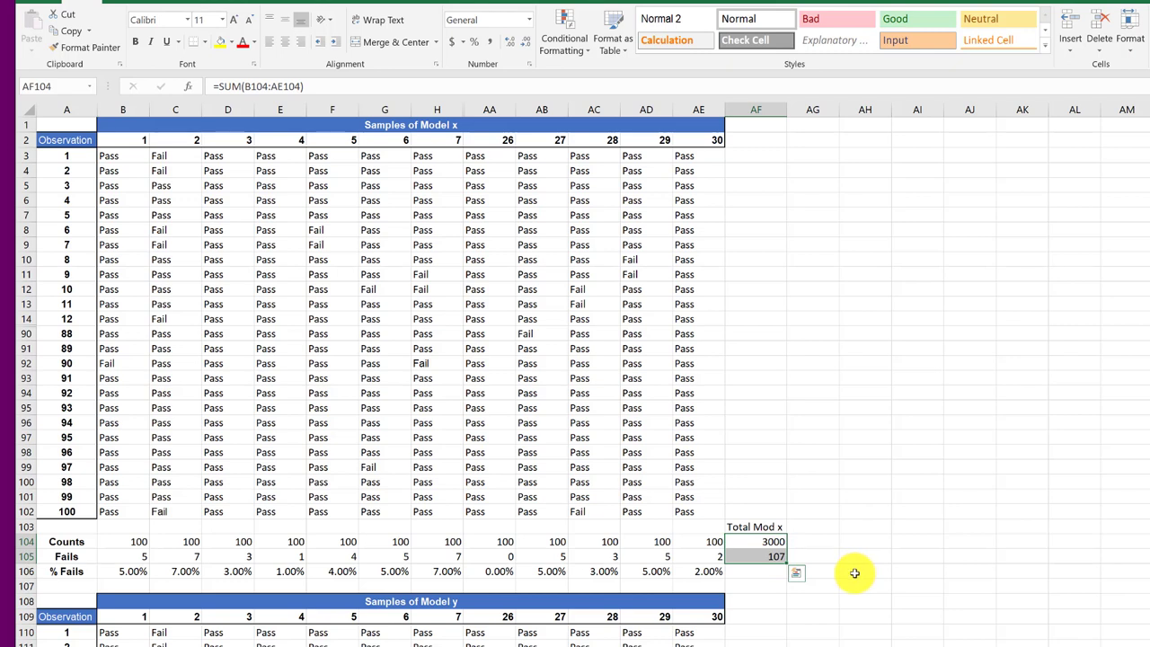
- Extend the % Fails formula from AE106 into the Total Mod x column at AF106
click(701, 570)
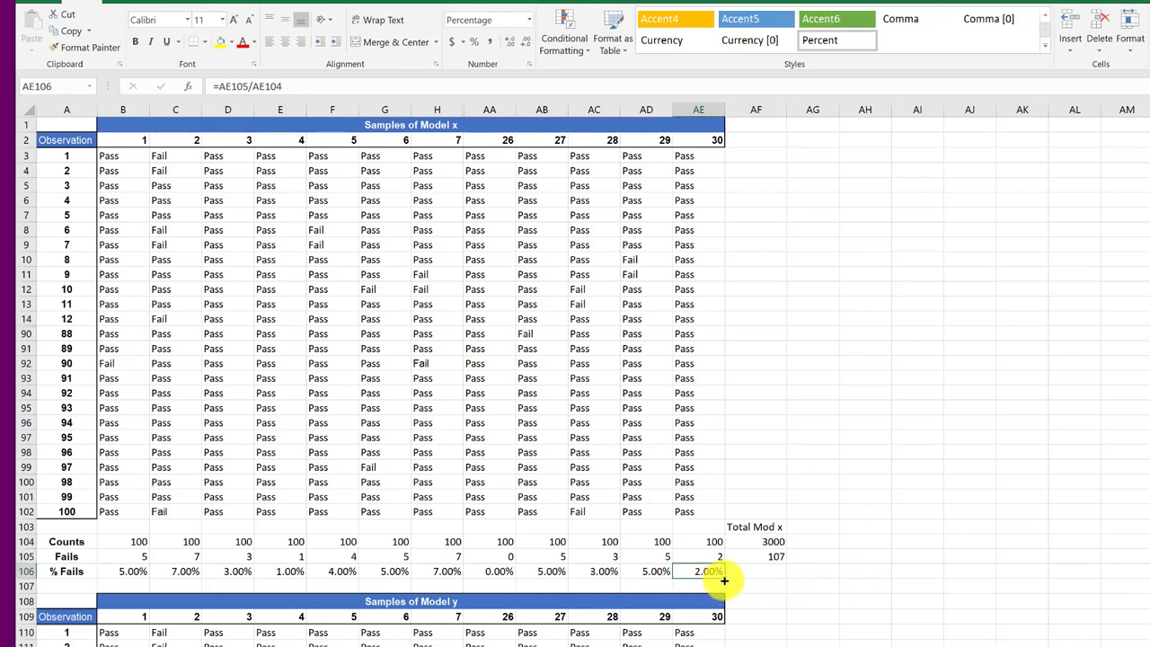
drag(724, 580, 872, 587)
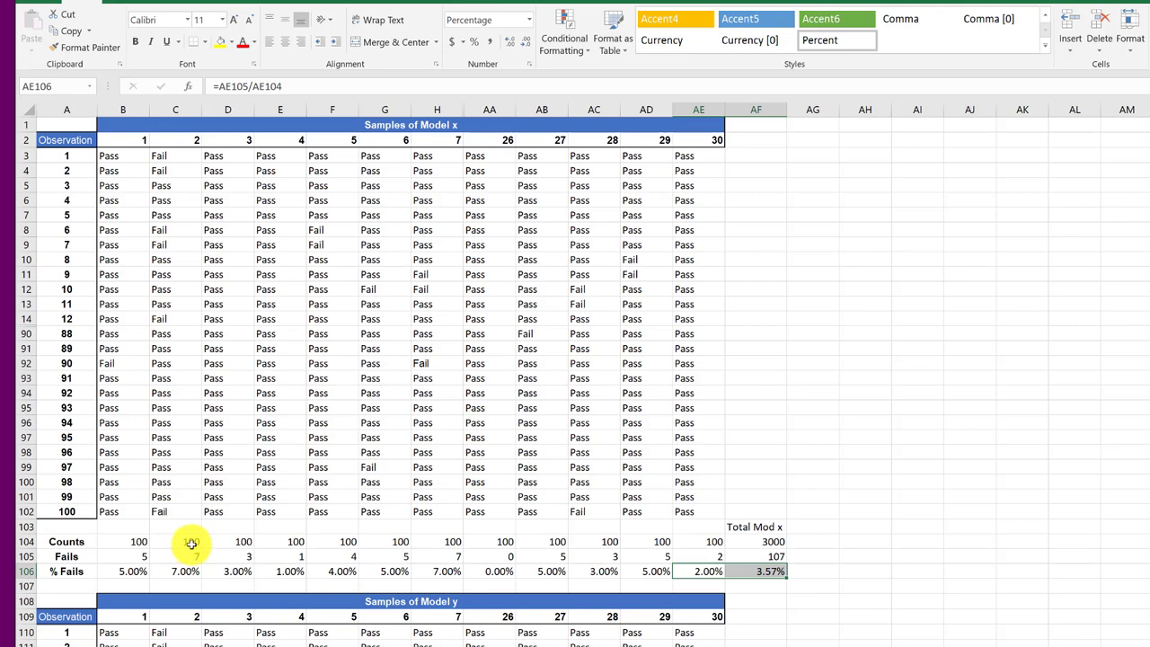
scroll(196, 541, down, 9)
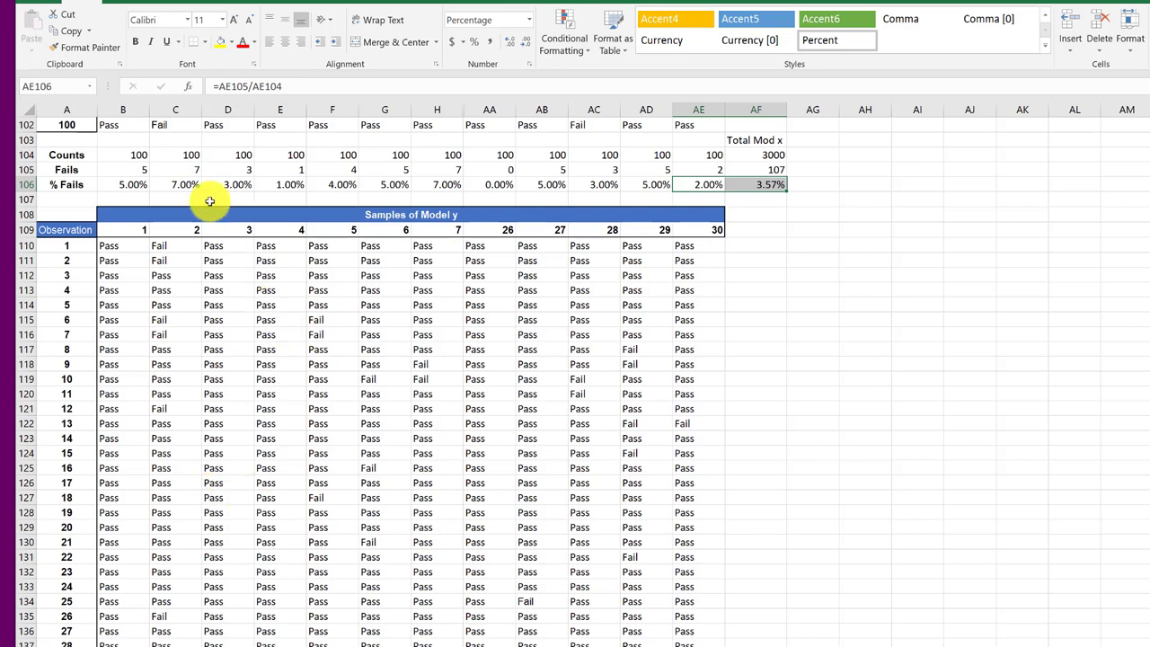
scroll(209, 200, up, 9)
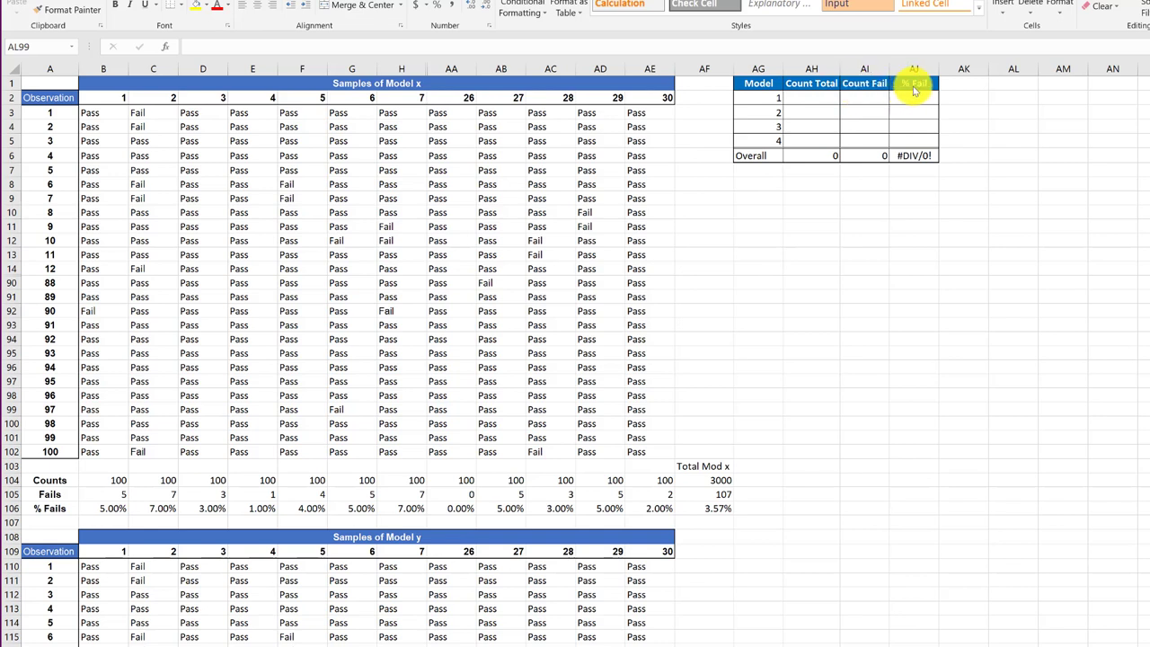
- Link Model 1's Count Total in AH2 to AF104 and its Count Fail in AI2 to AF105
click(808, 97)
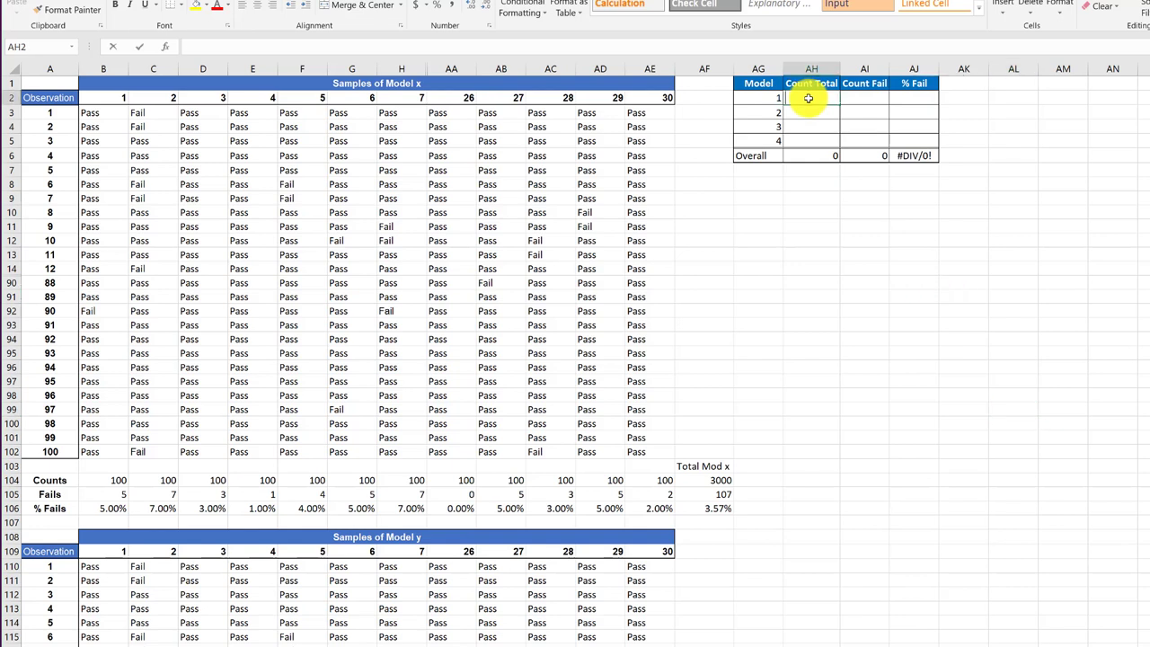
text(=)
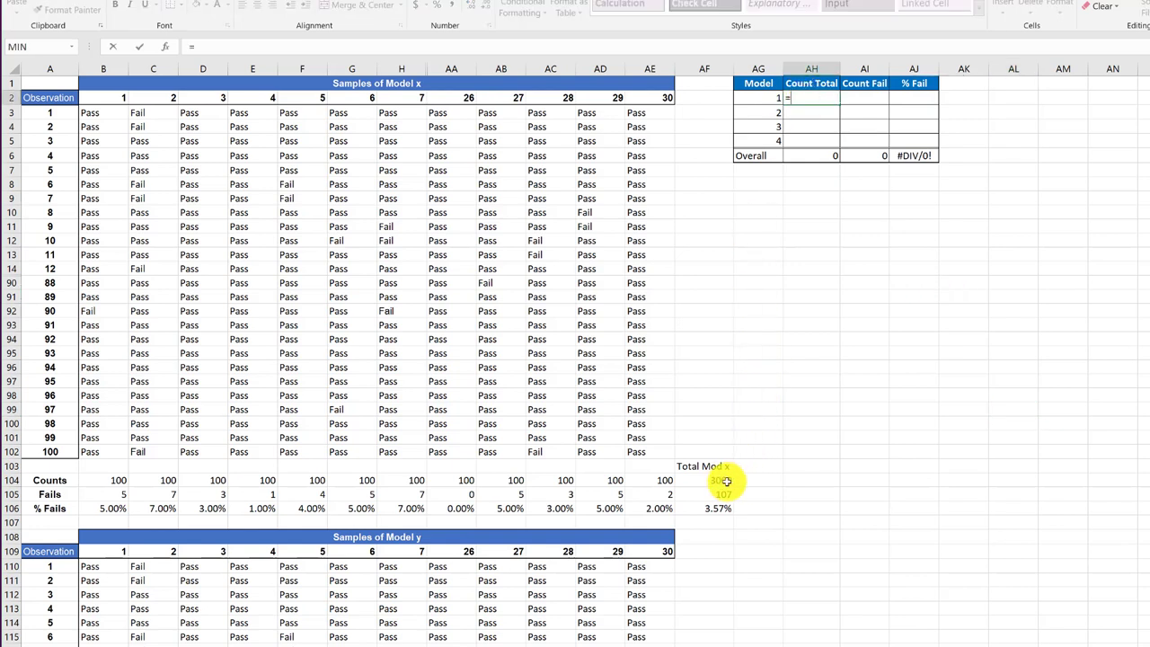
click(707, 483)
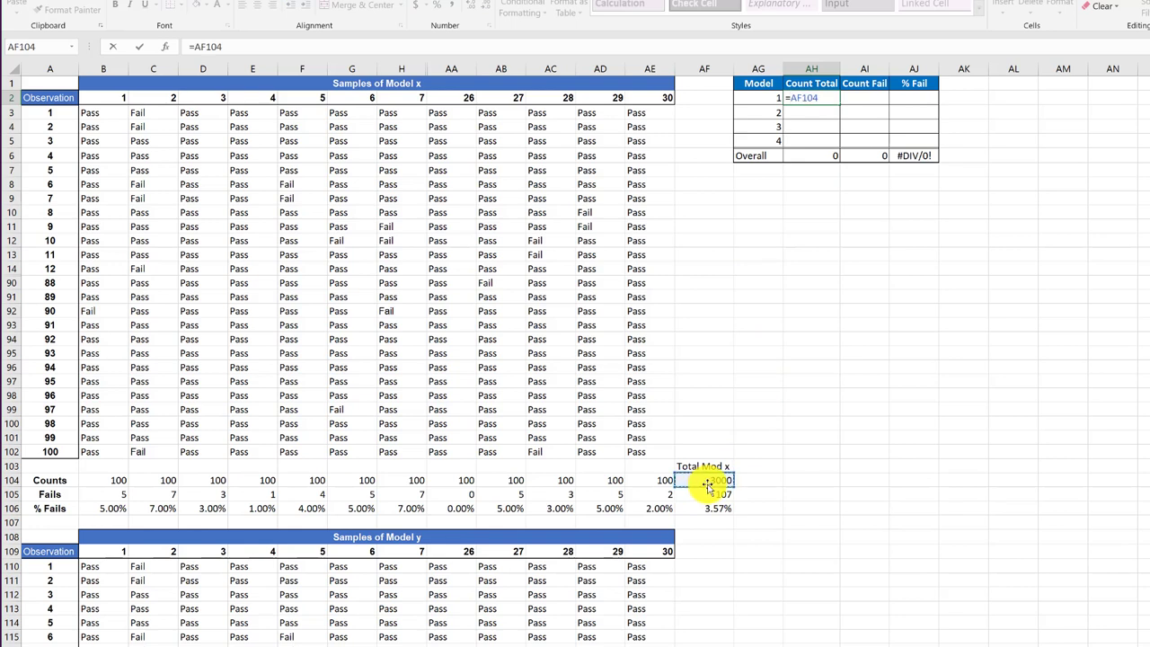
key(Return)
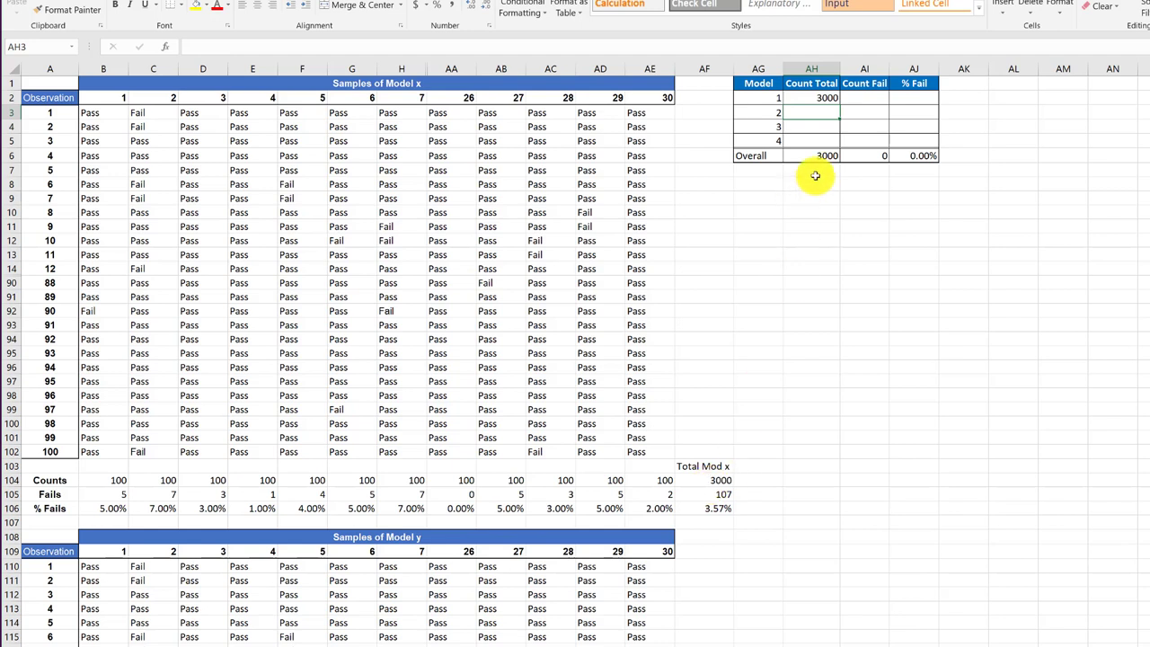
click(860, 98)
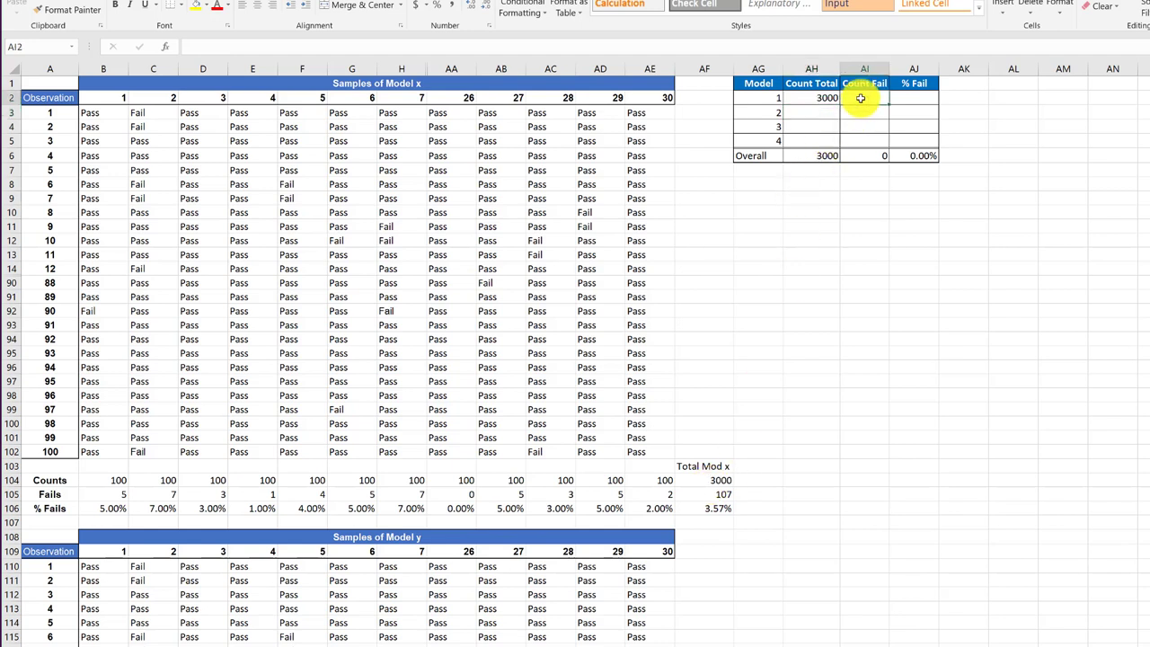
text(=)
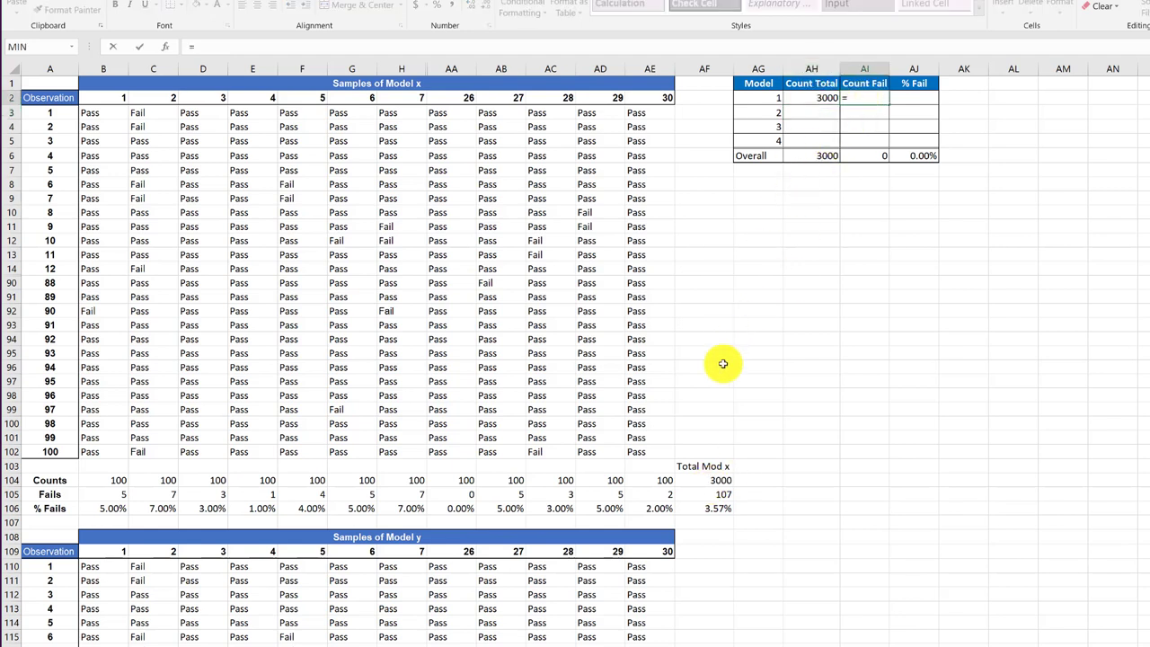
click(714, 494)
key(Return)
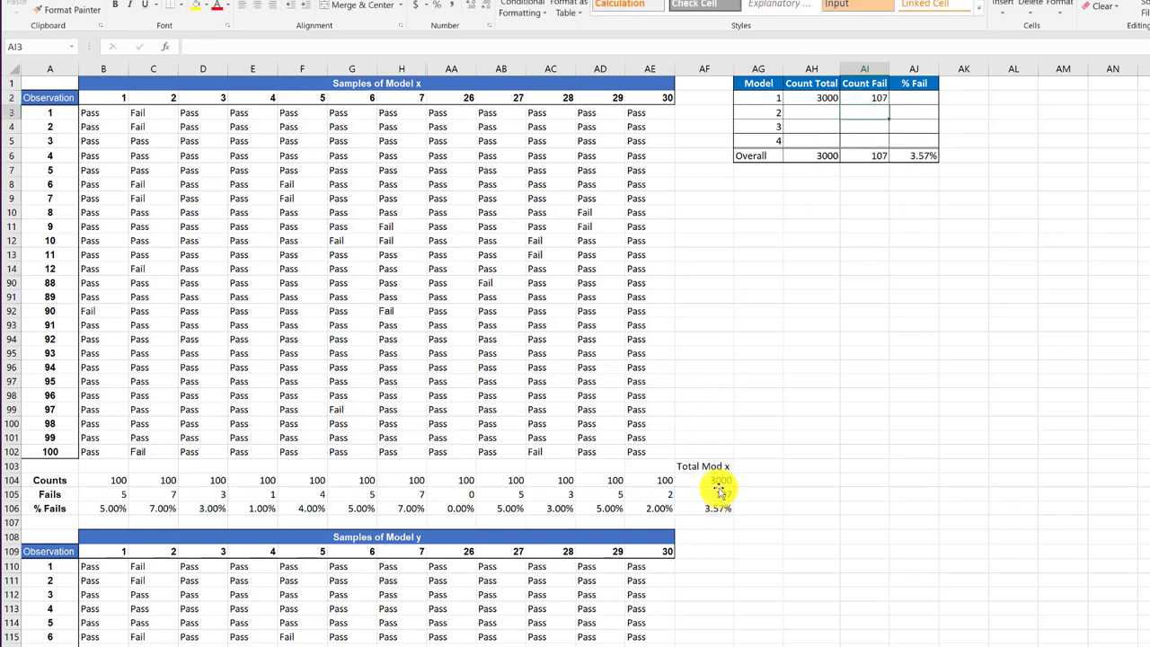
- Link Model 1's % Fail in AJ2 of the summary table to AF106
click(921, 99)
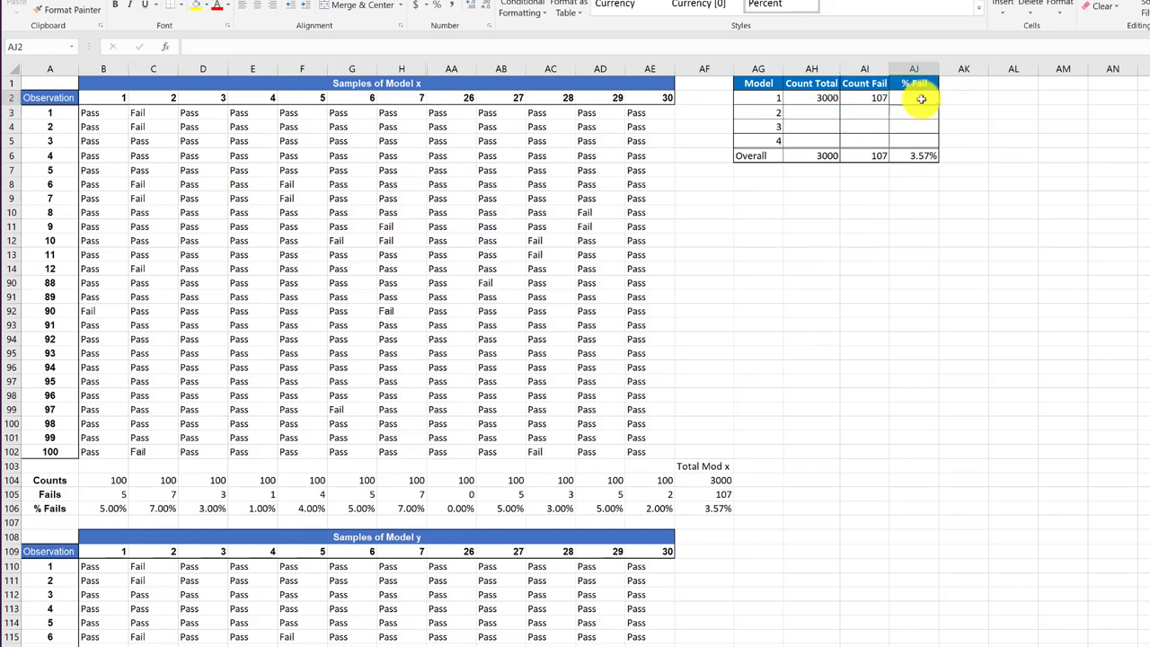
text(=)
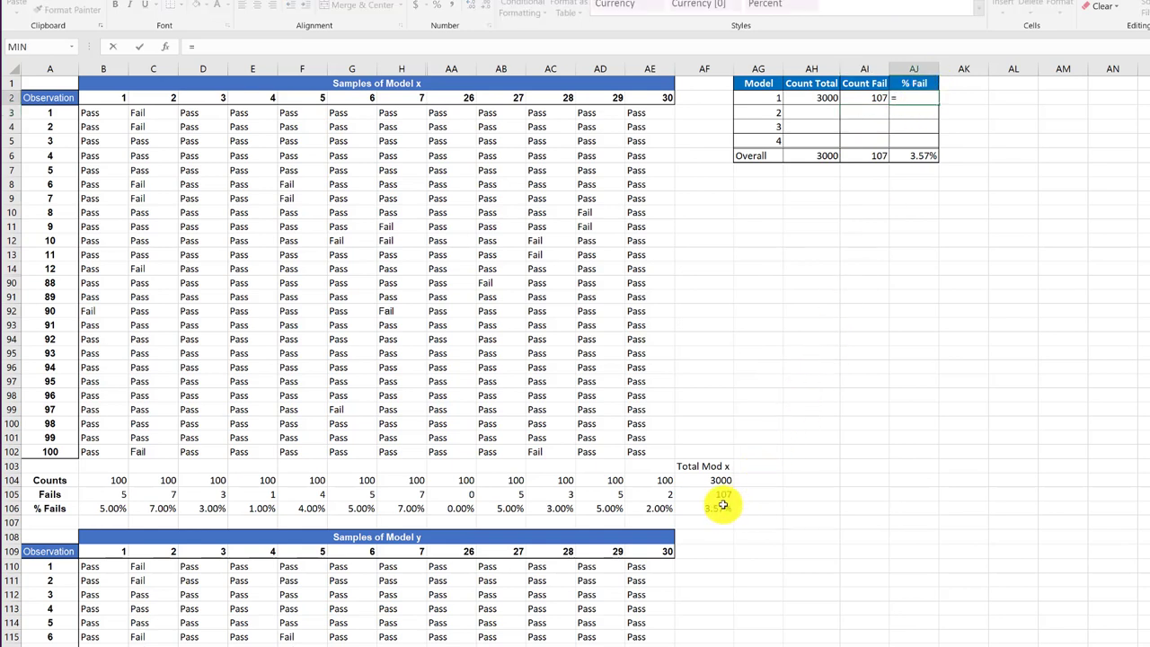
click(724, 505)
key(Return)
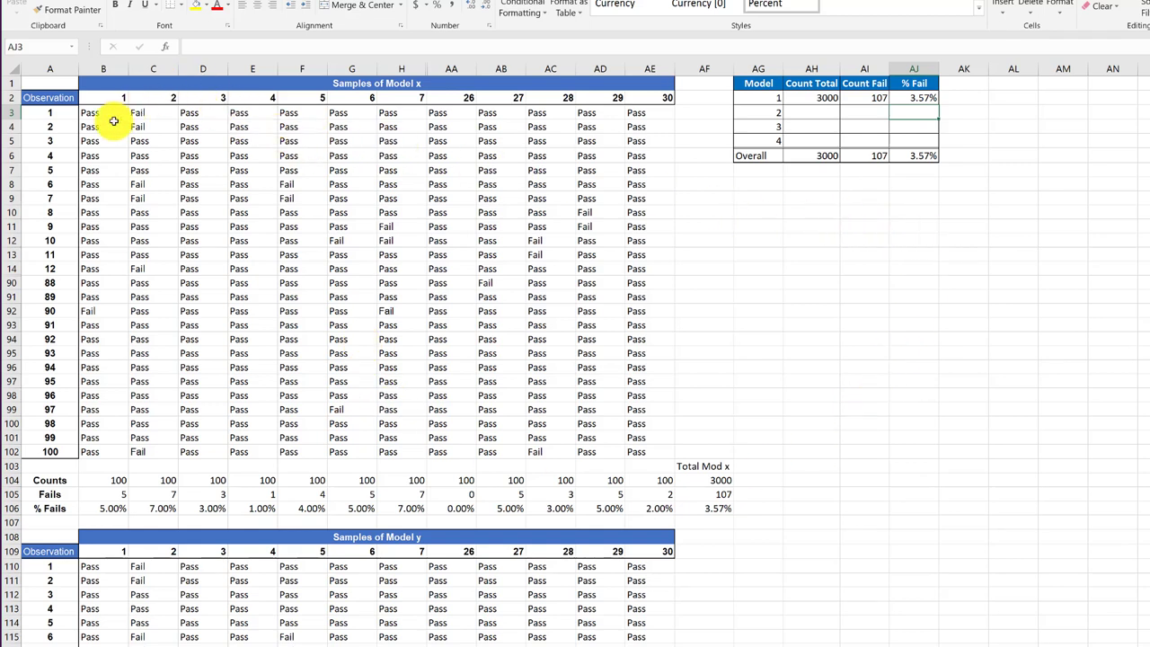
- Change the result for observation 2 of Model x sample 4 in cell E4 to Fail
click(240, 129)
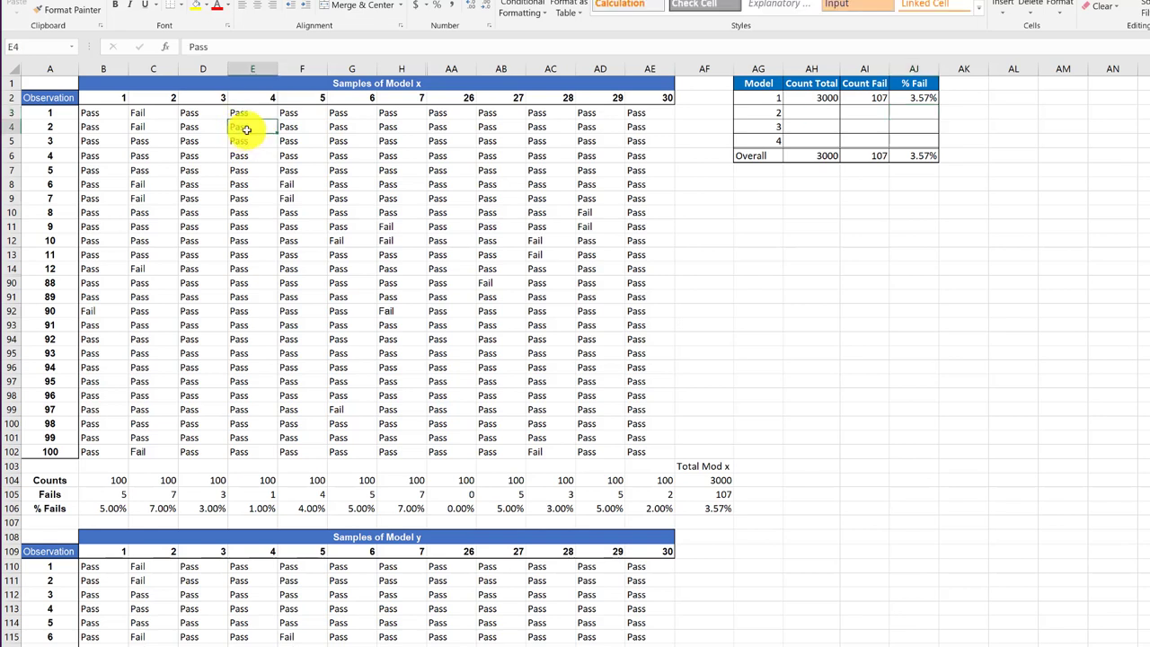
text(fail)
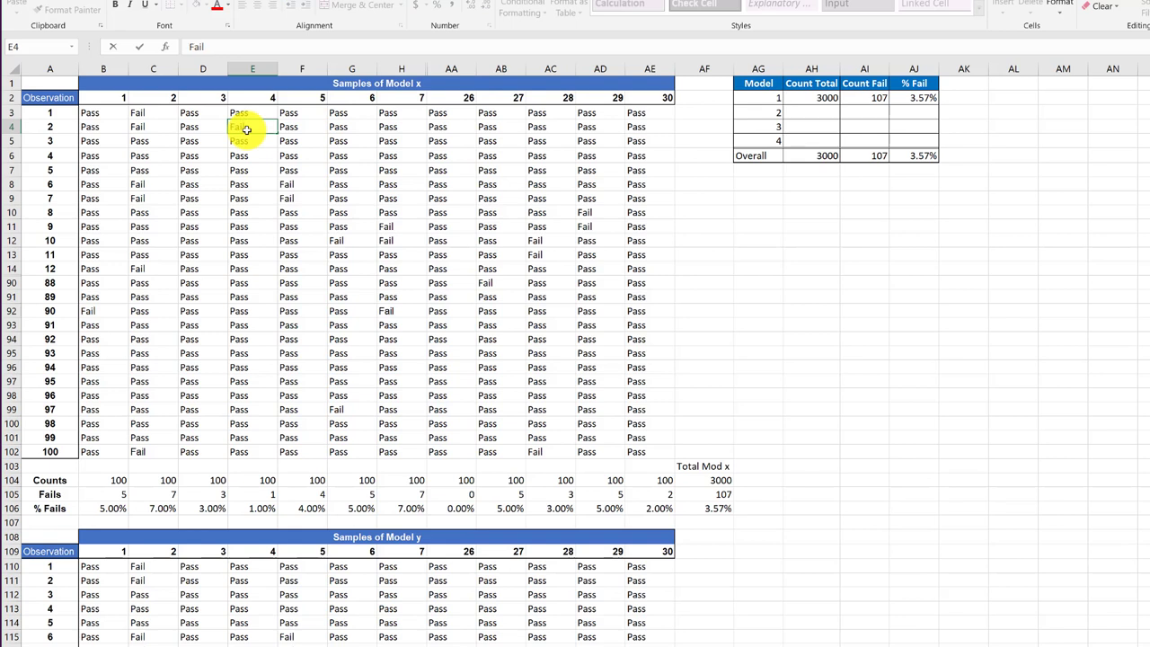
key(Return)
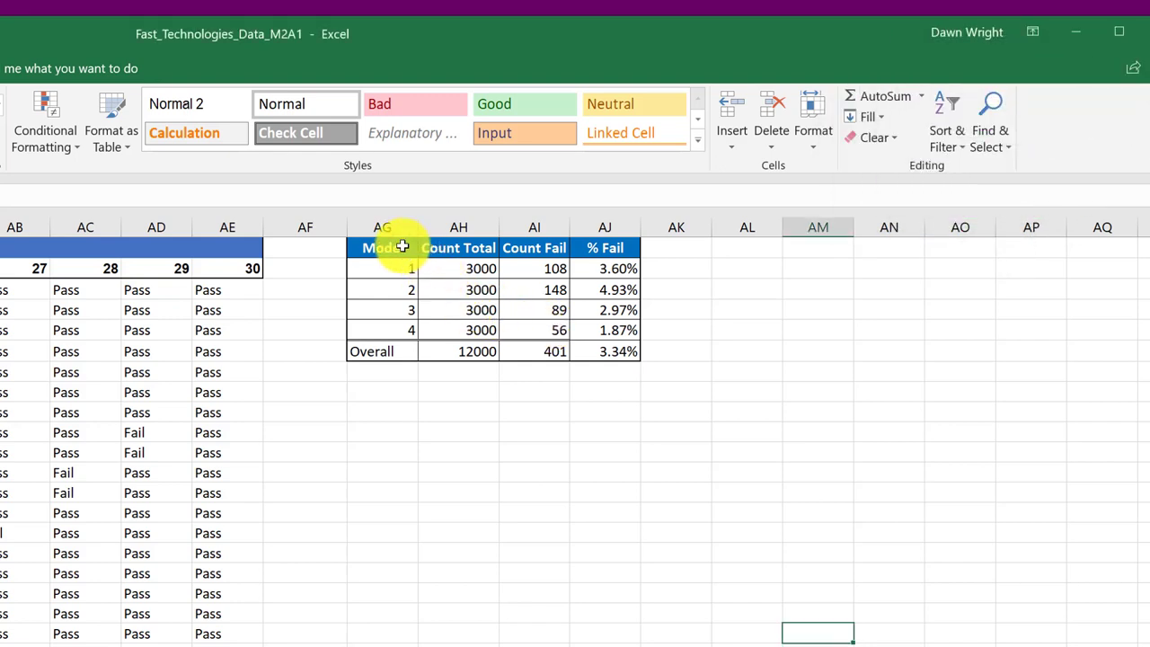
- Insert the recommended Clustered Column chart with a % Fail line from the Model, Count Fail and % Fail columns, excluding Overall, and place it below the summary table
drag(406, 254, 399, 324)
drag(544, 280, 590, 332)
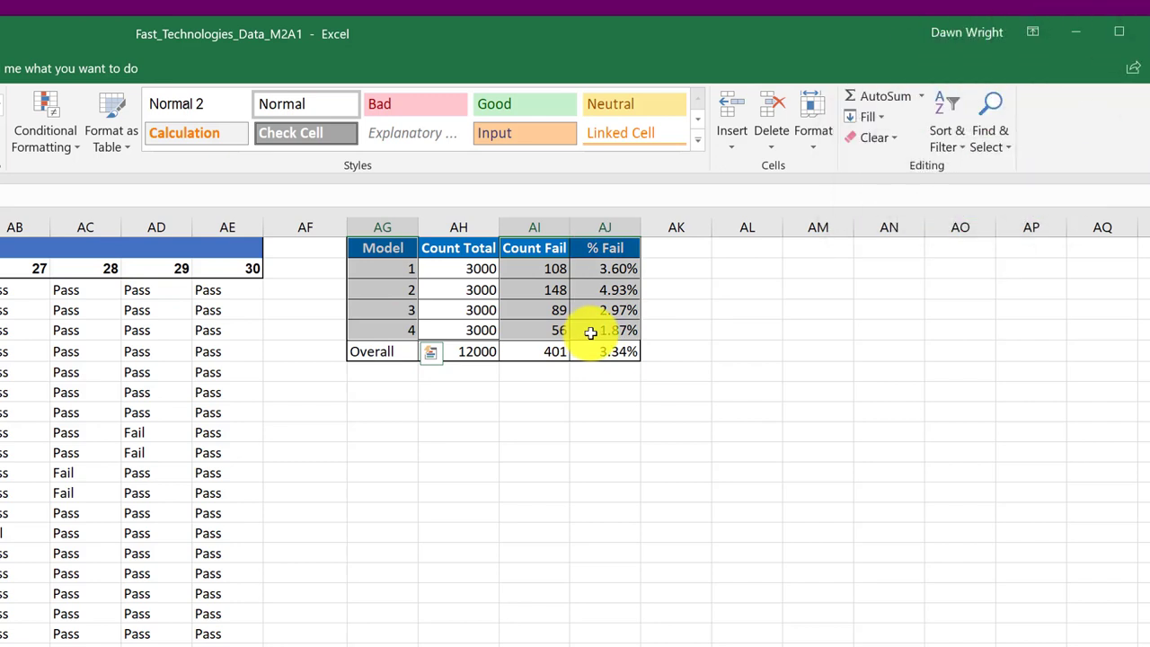
drag(590, 333, 592, 330)
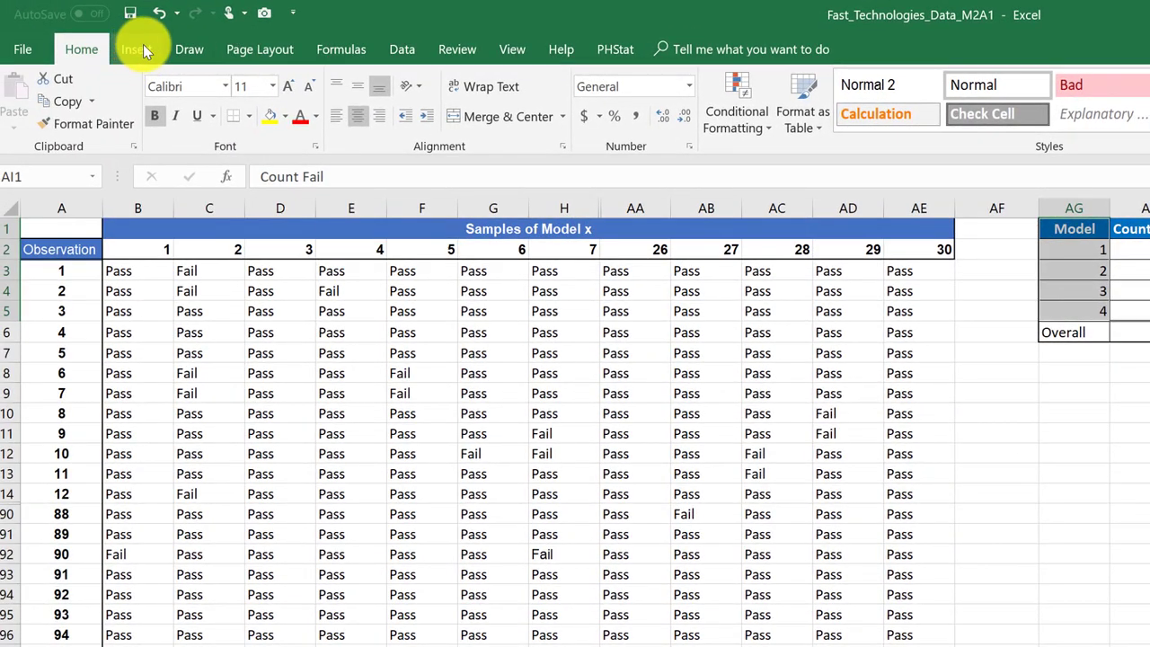
click(138, 49)
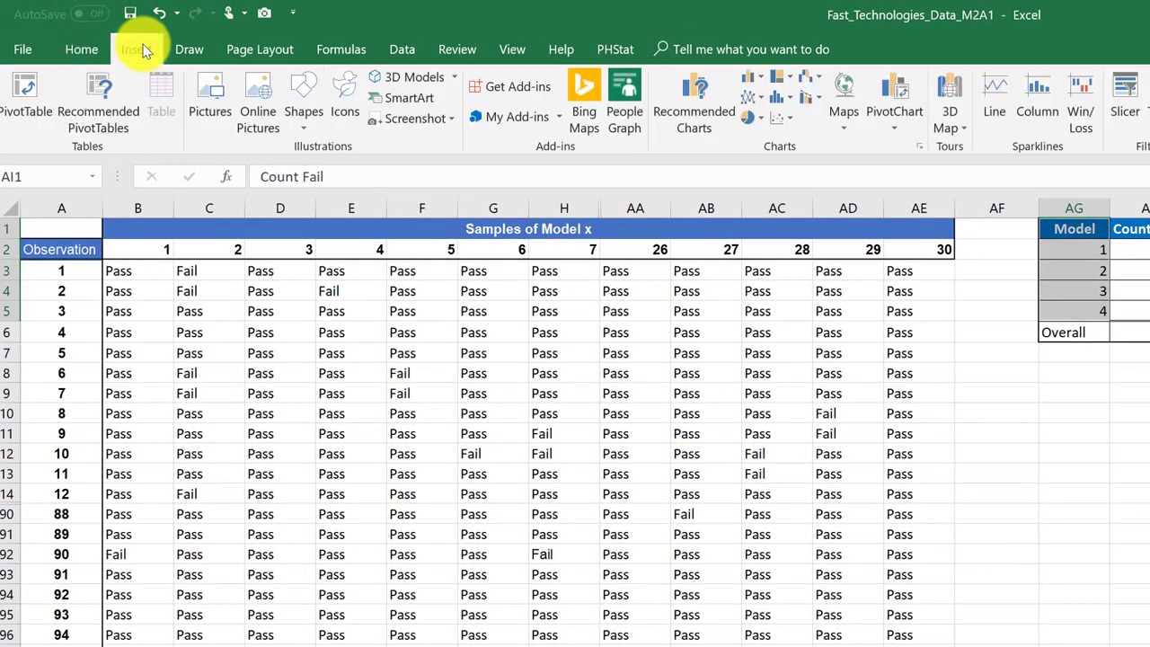
click(719, 117)
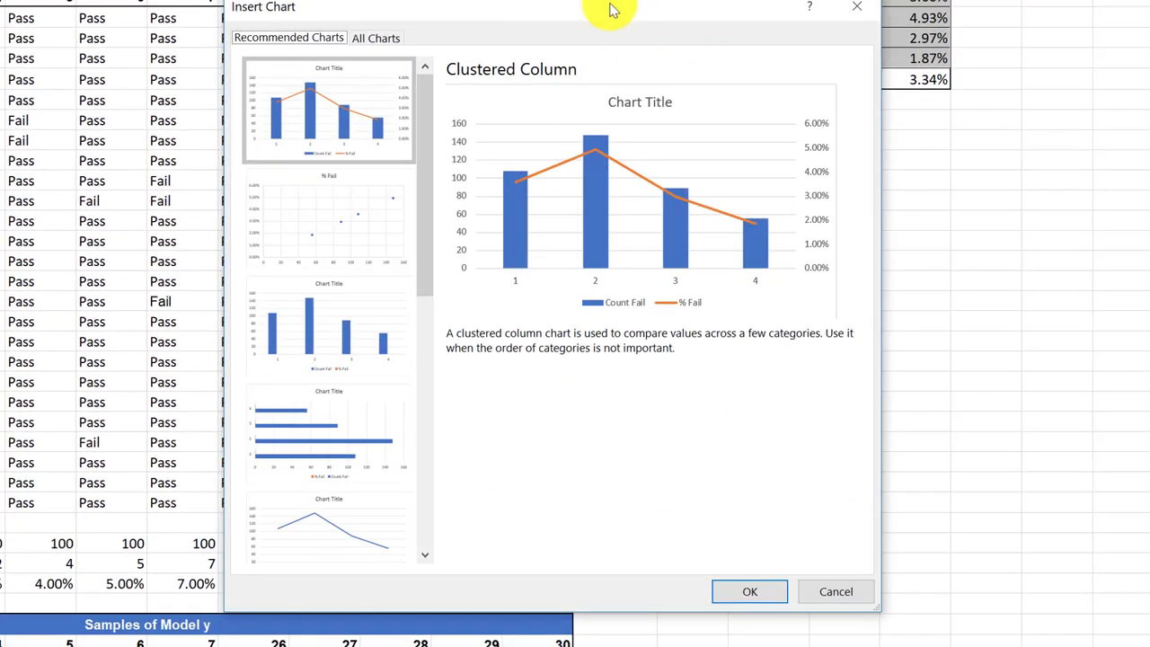
drag(770, 18, 804, 27)
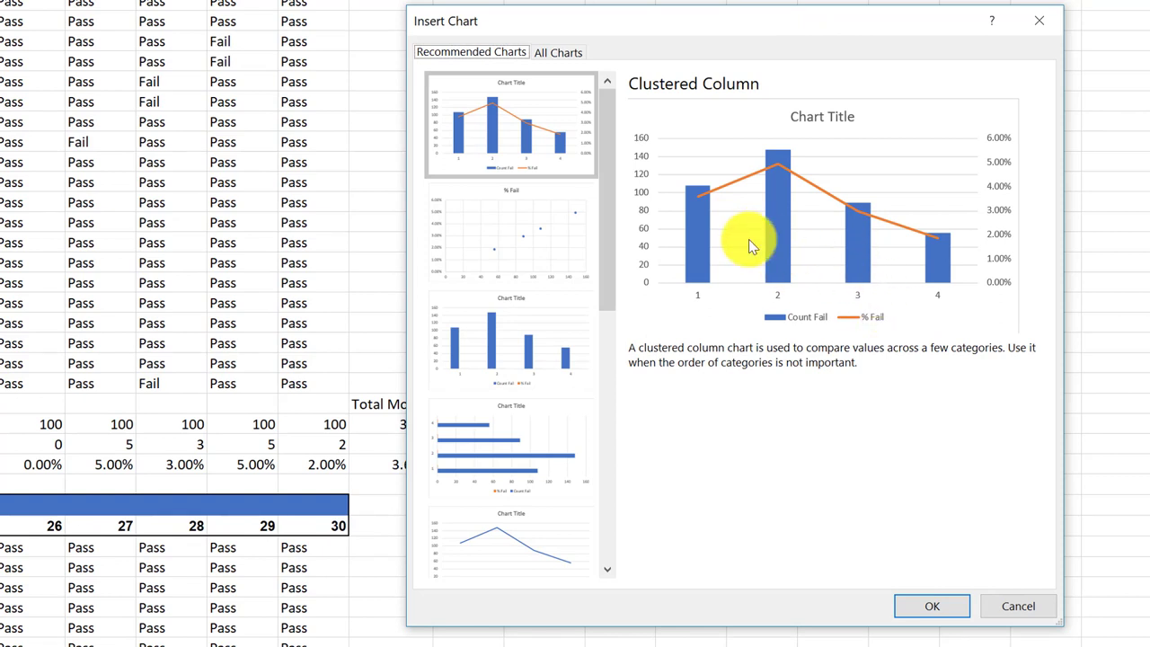
click(939, 604)
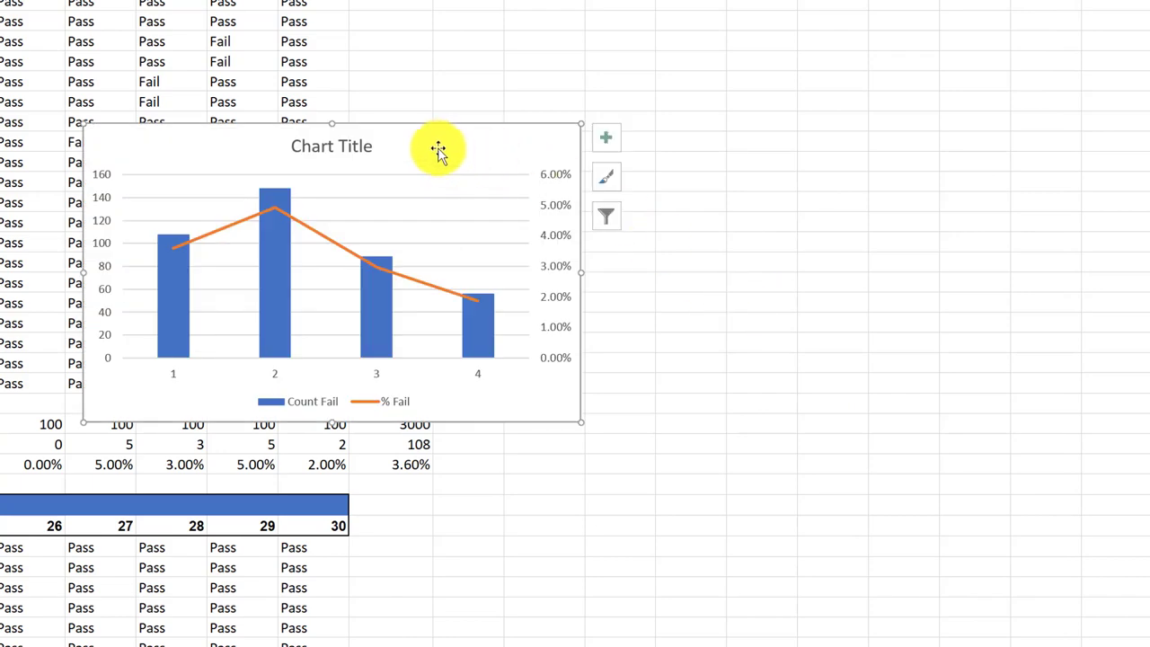
drag(488, 114, 829, 31)
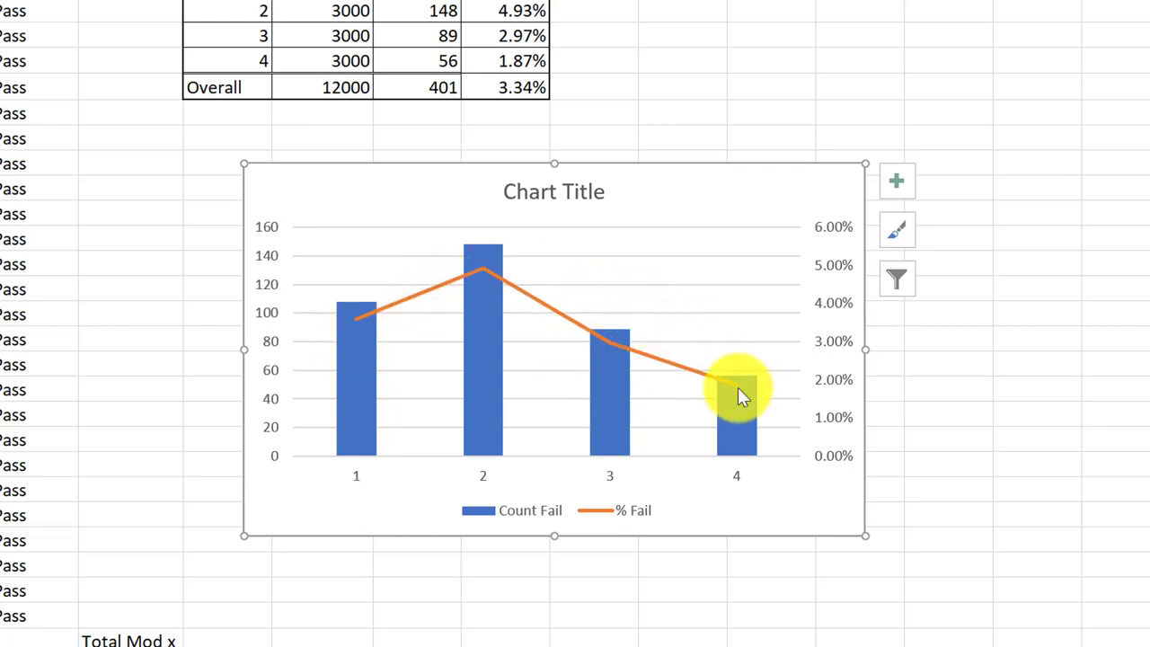
- Add data labels to the Count Fail columns of the chart
mouse_move(737, 389)
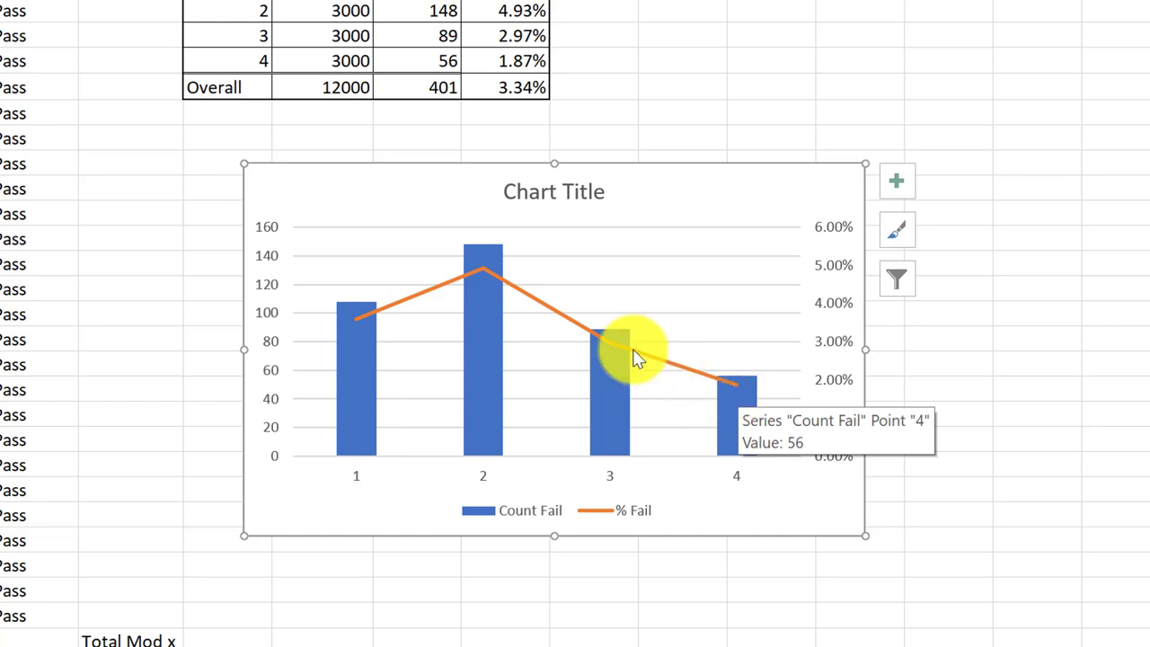
click(486, 299)
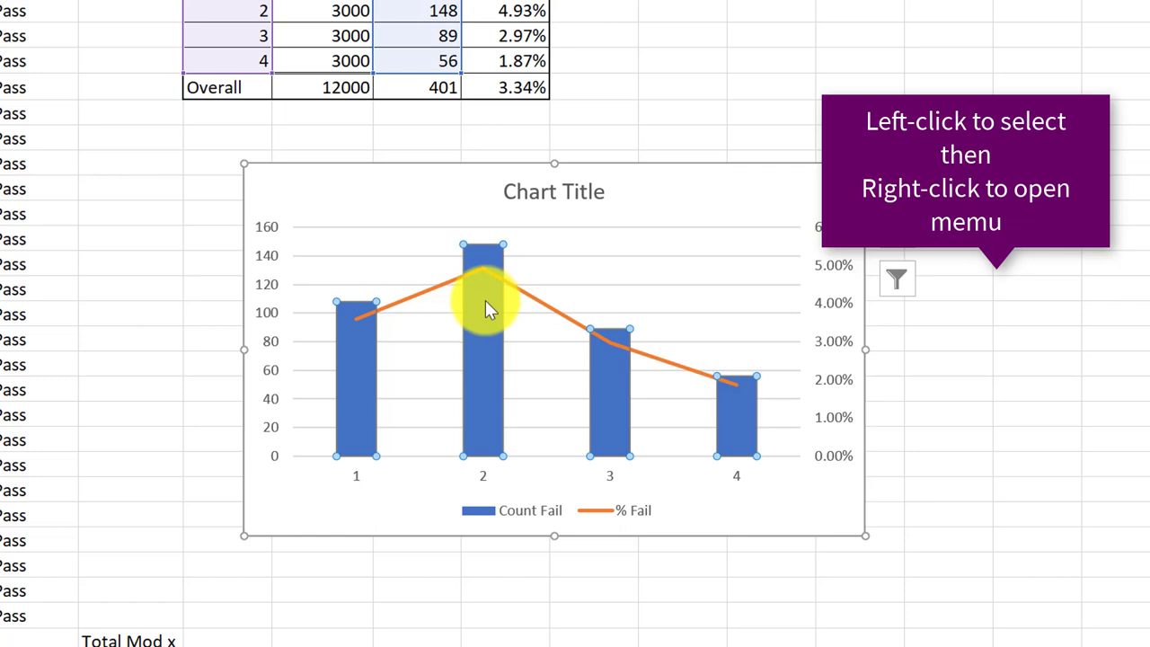
right_click(485, 300)
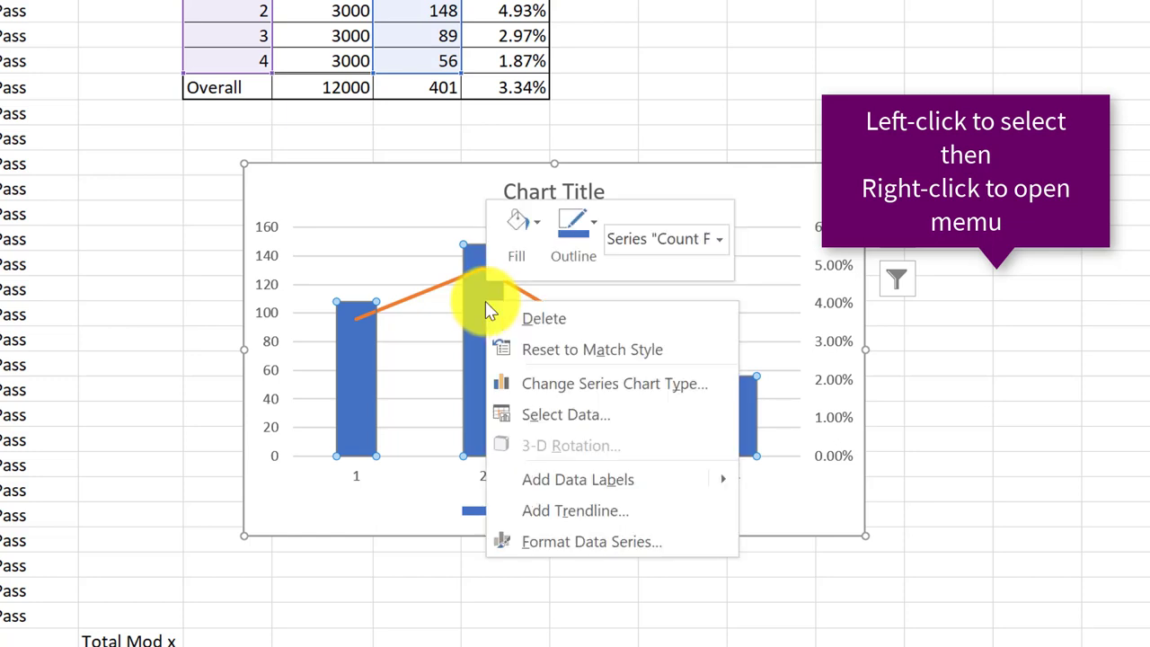
click(579, 481)
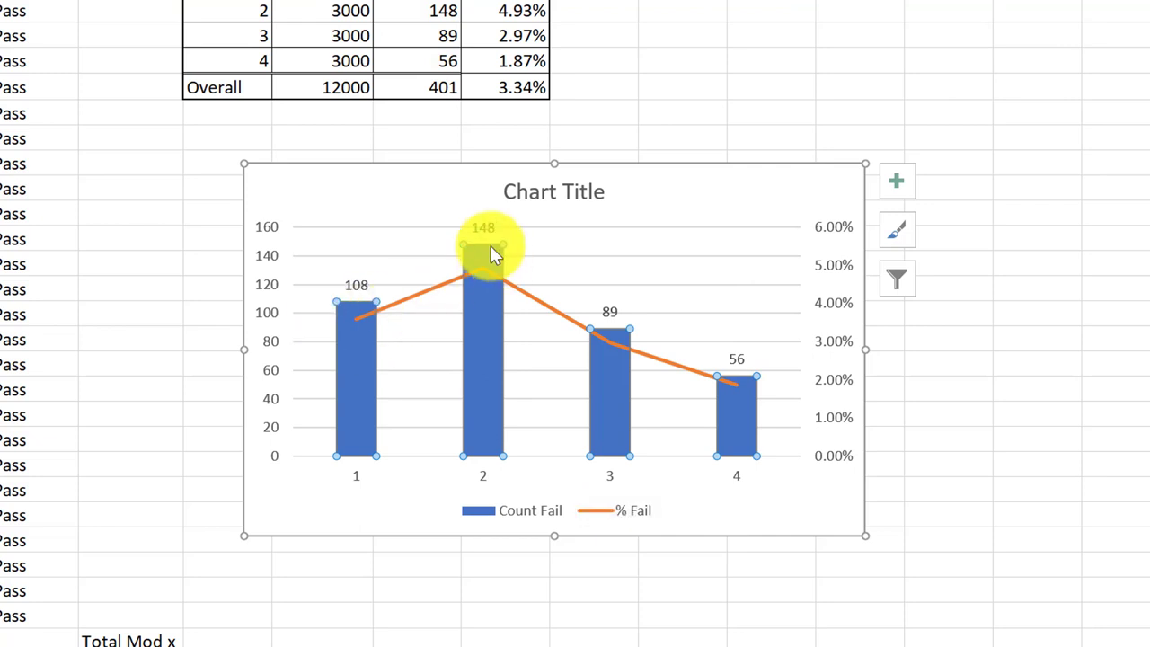
- Add data labels to the % Fail line and shift Model 1's label sideways, clear of its column
click(558, 315)
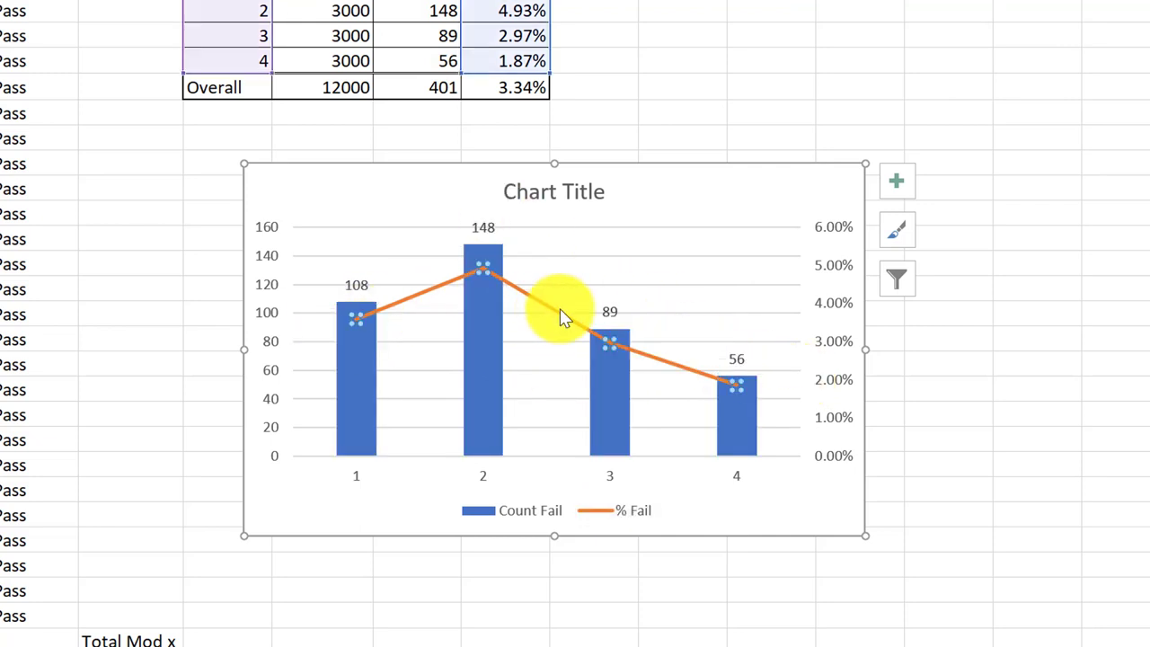
right_click(560, 314)
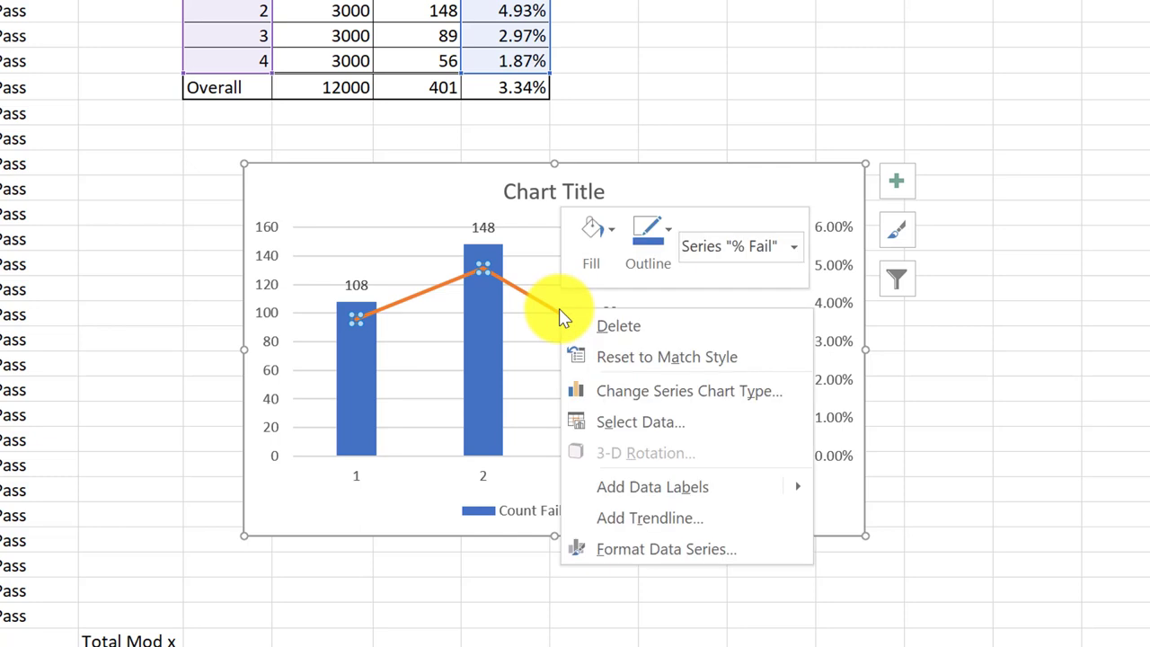
click(609, 487)
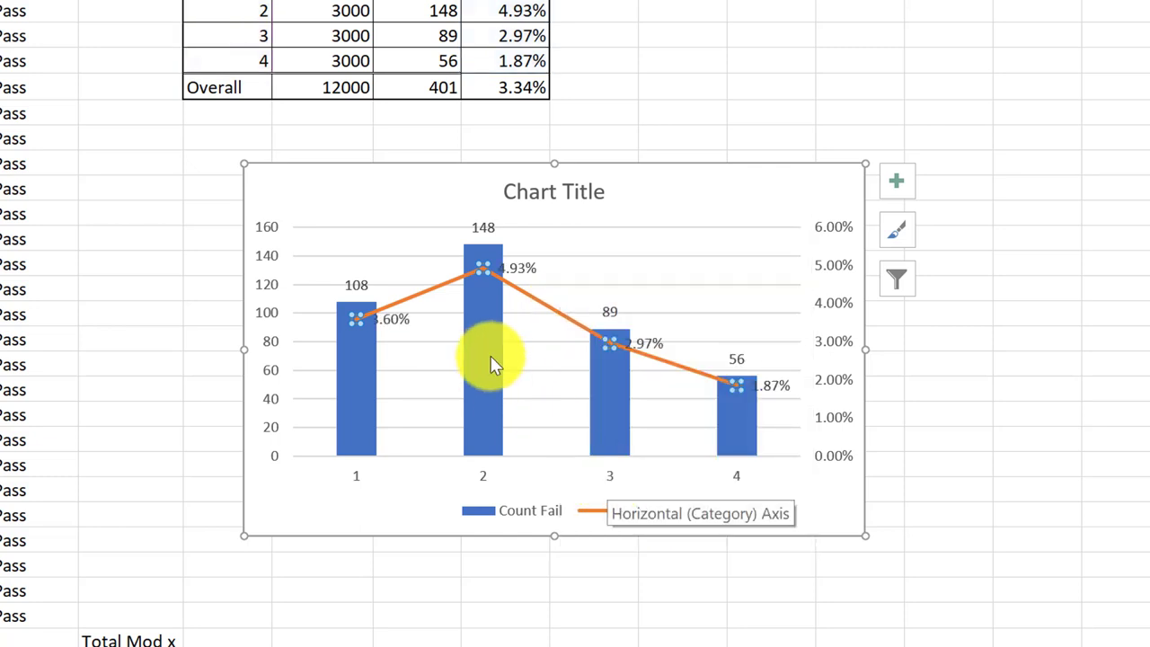
click(391, 325)
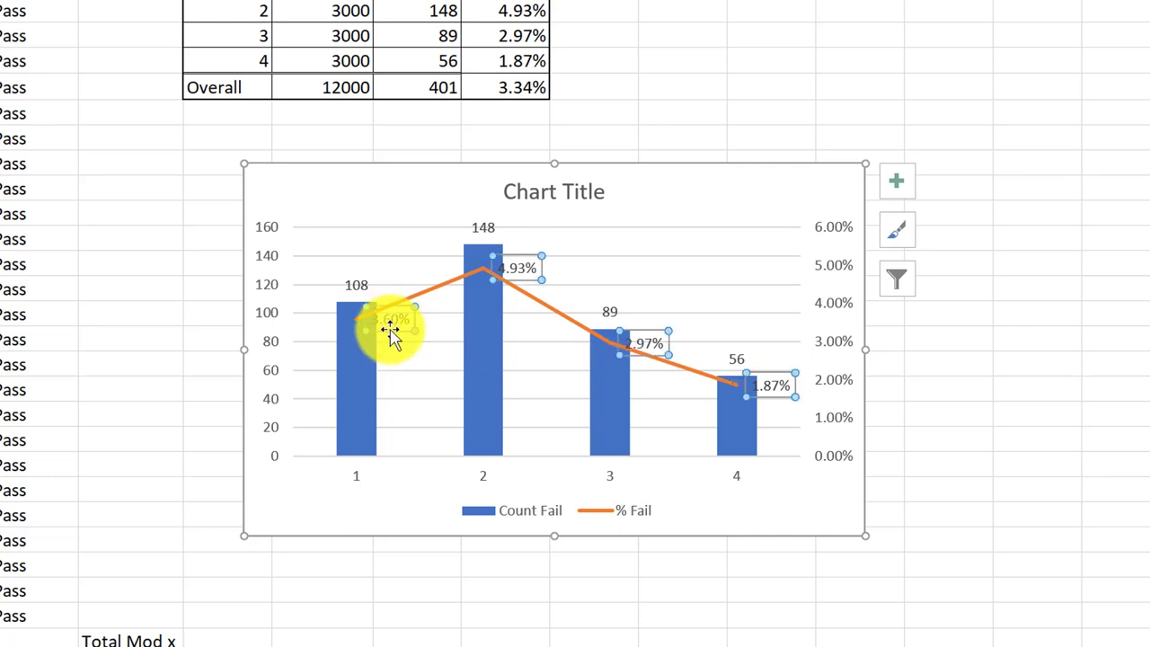
drag(389, 333, 414, 331)
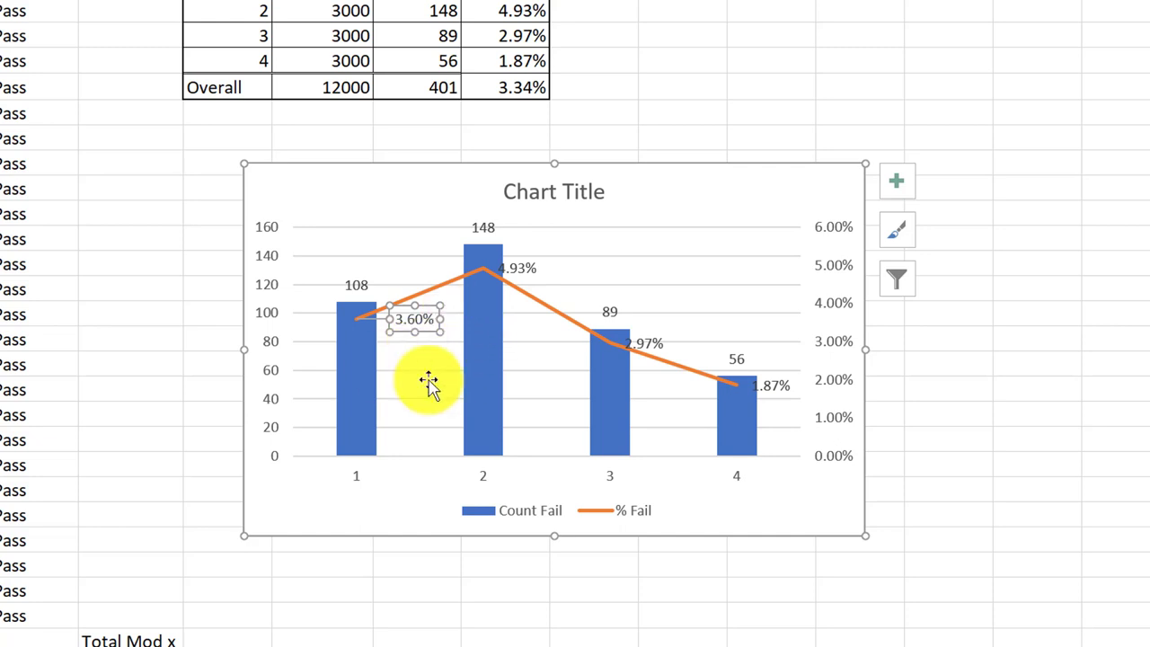